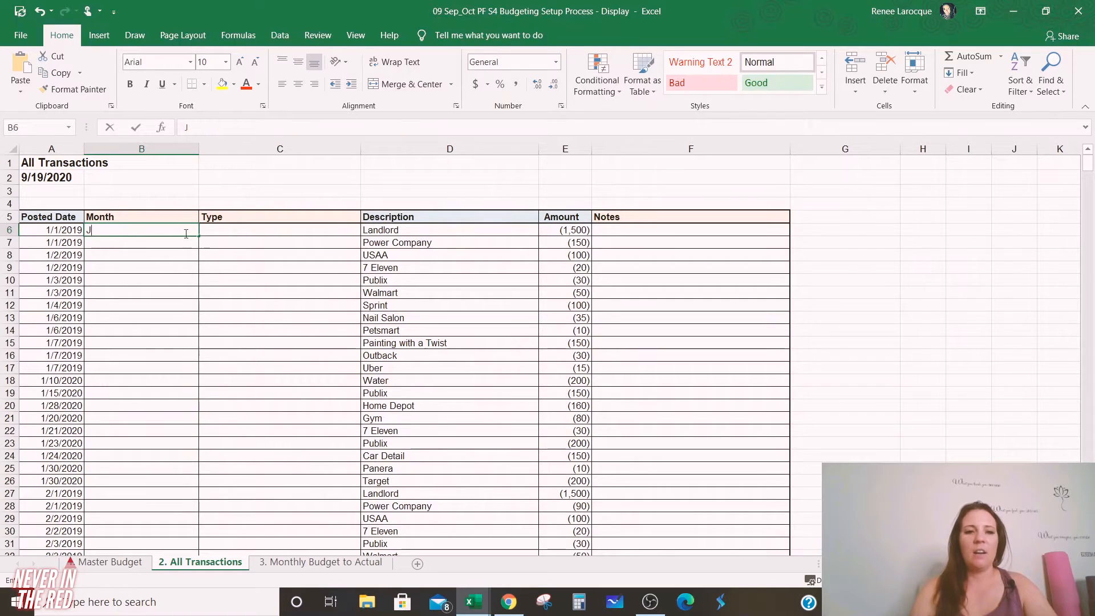
Step: Enter January as the month for the first transaction in cell B6
key(BackSpace)
key(BackSpace)
text(uary)
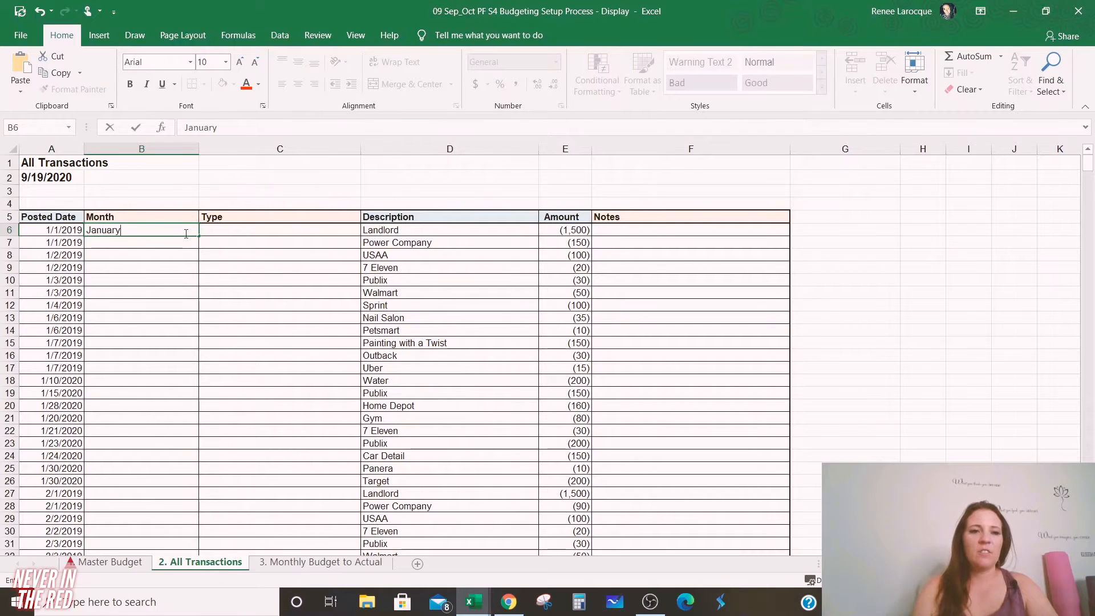
key(Return)
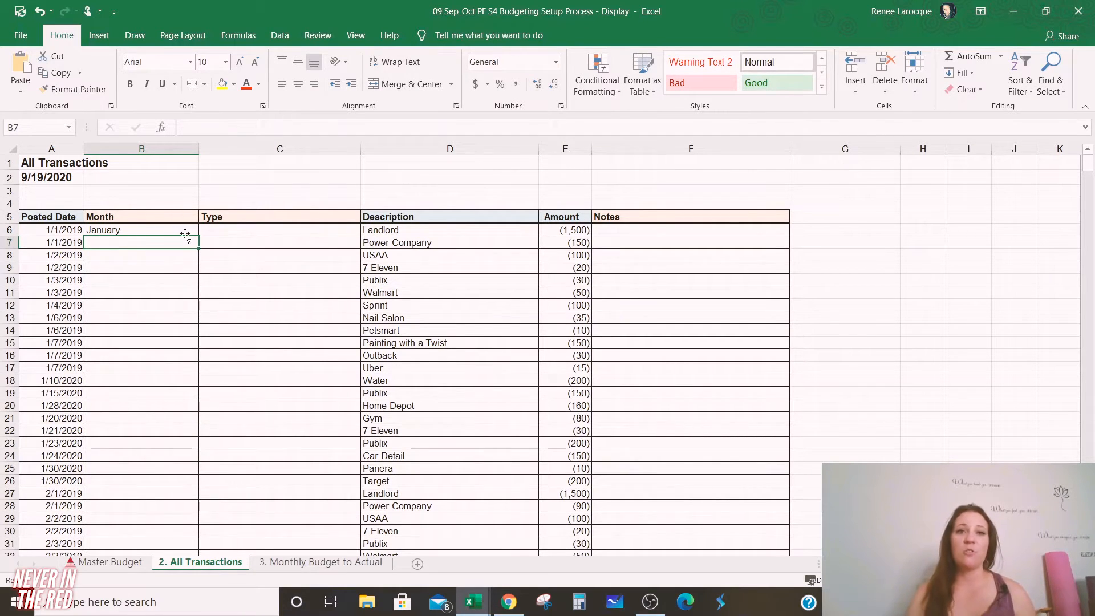
Step: Copy January from B6 down the Month column to B26, covering all remaining January transactions
key(Up)
key(ctrl+c)
key(Down)
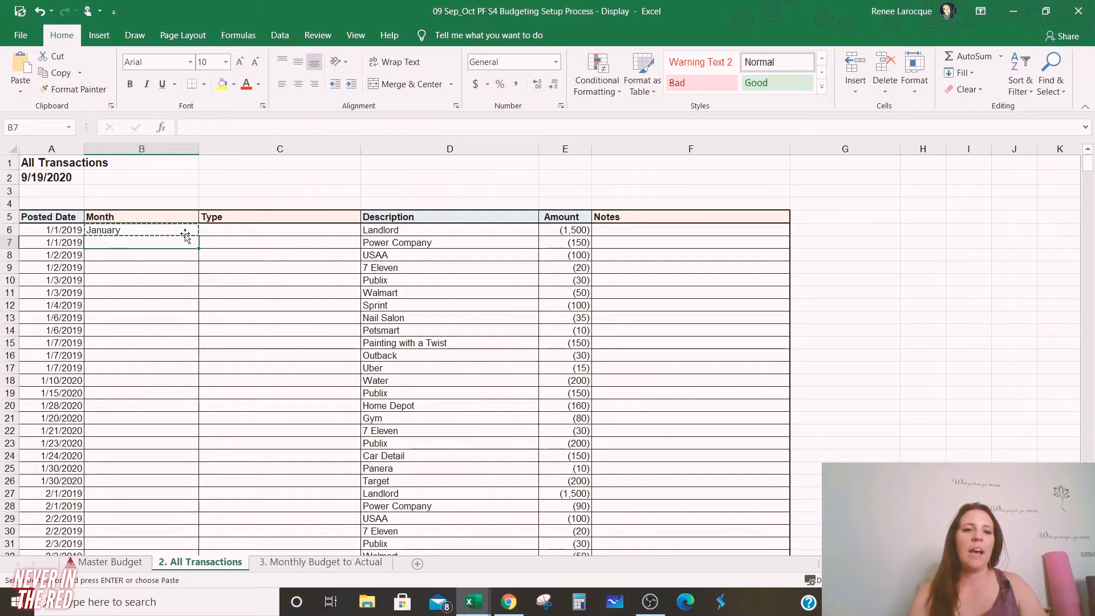
key(shift+Down)
key(shift+Down)
key(shift+Down)
key(shift+Down)
key(shift+Down)
key(shift+Down)
key(shift+Down)
key(shift+Down)
key(shift+Down)
key(shift+Down)
key(shift+Down)
key(shift+Down)
key(shift+Down)
key(shift+Down)
key(shift+Down)
key(shift+Down)
key(shift+Down)
key(shift+Down)
key(shift+Down)
key(ctrl+v)
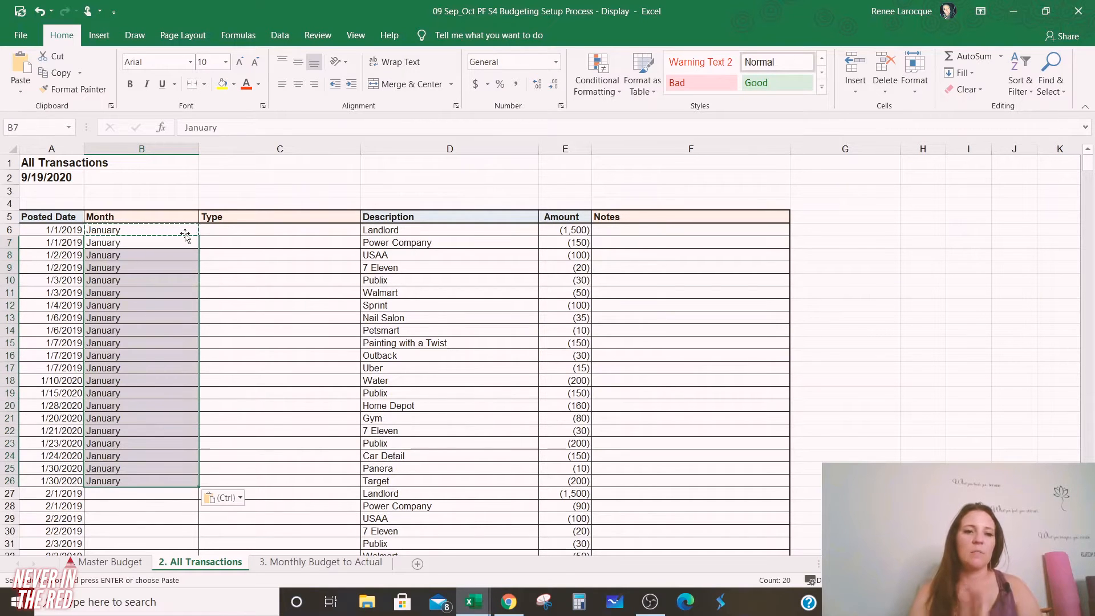
key(Return)
Step: Enter February as the month for the 2/1/2019 Landlord transaction in cell B27
scroll(185, 234, down, 4)
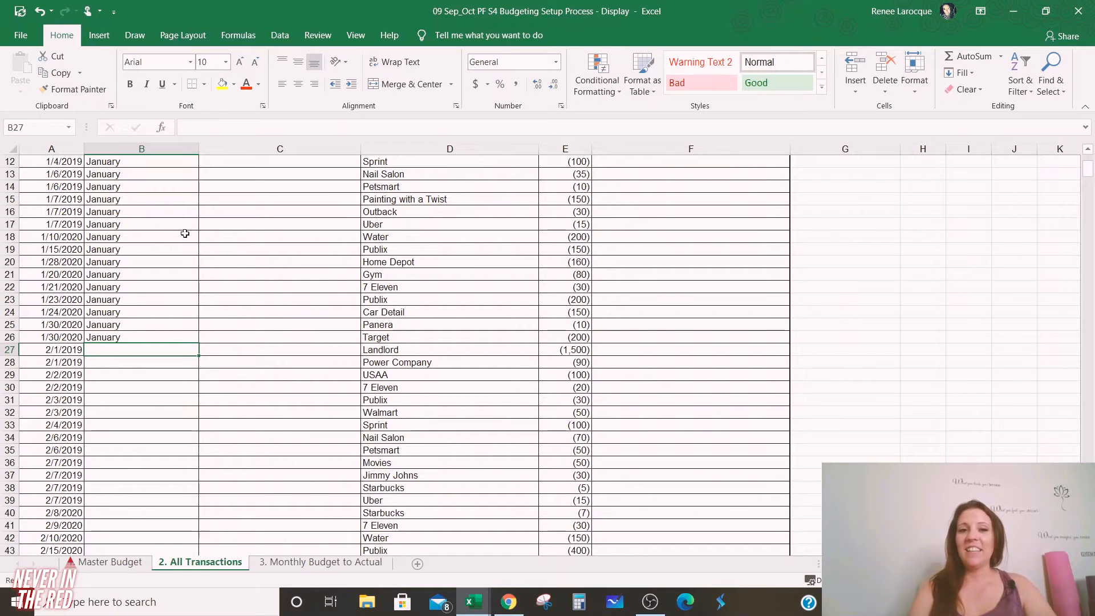
text(Febarruary)
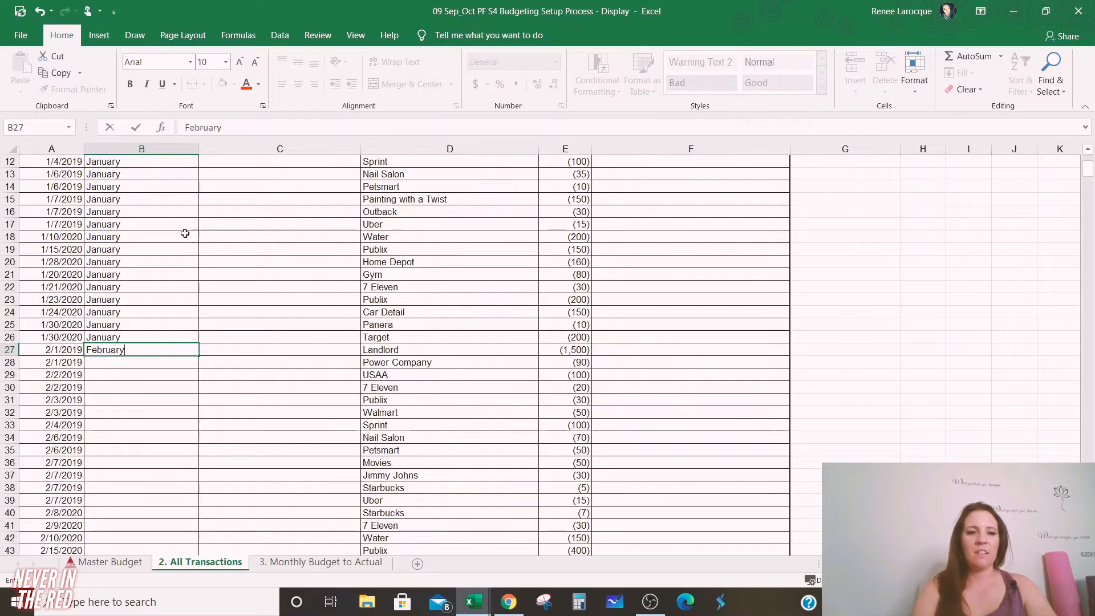
key(ctrl+Return)
Step: Copy February from B27 down the Month column to B57, covering all remaining February transactions
key(ctrl+c)
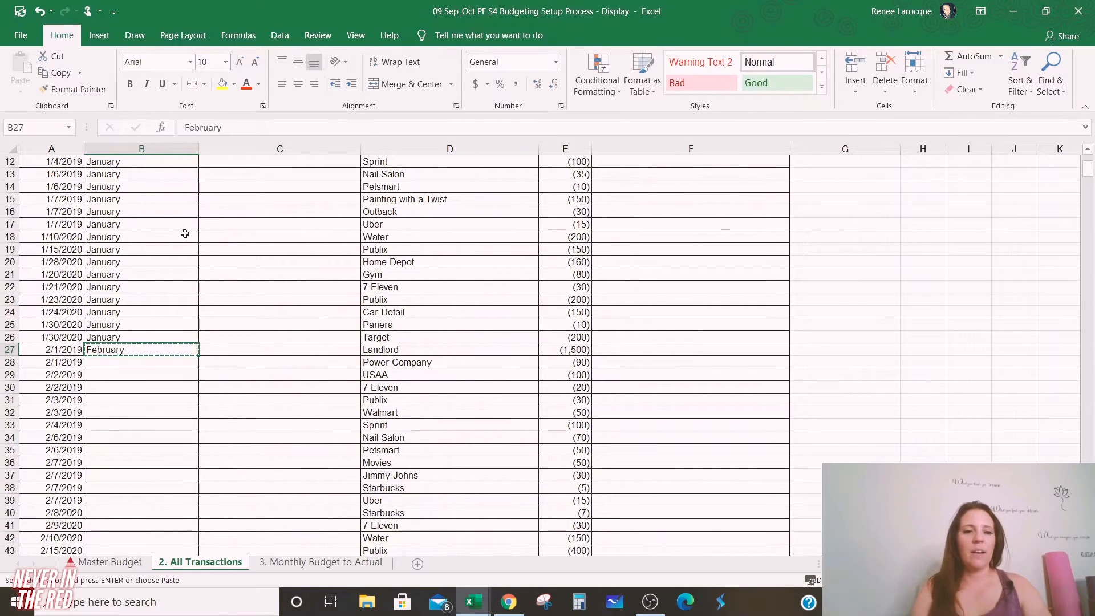
key(Down)
key(shift+Down)
key(shift+Down)
key(shift+Down)
key(shift+Down)
key(shift+Down)
key(shift+Down)
key(shift+Down)
key(shift+Down)
key(shift+Down)
key(shift+Down)
key(shift+Down)
key(shift+Down)
key(shift+Down)
key(shift+Down)
key(shift+Down)
key(shift+Down)
key(shift+Down)
key(shift+Down)
key(shift+Down)
key(shift+Down)
key(shift+Down)
key(shift+Down)
key(shift+Down)
key(shift+Down)
key(shift+Down)
key(shift+Down)
key(shift+Down)
key(shift+Down)
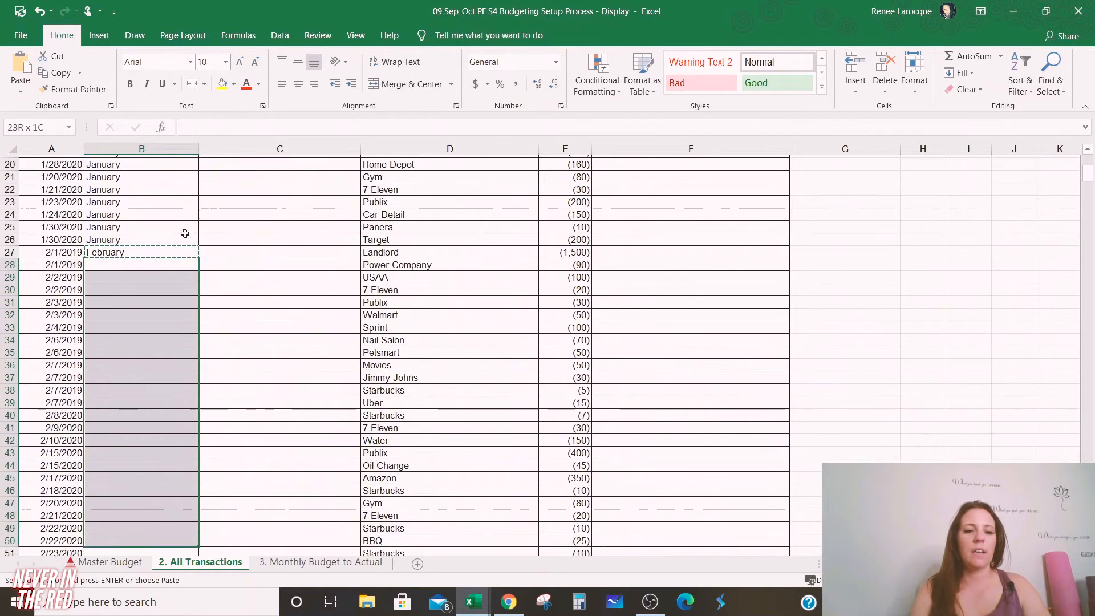
key(shift+Down)
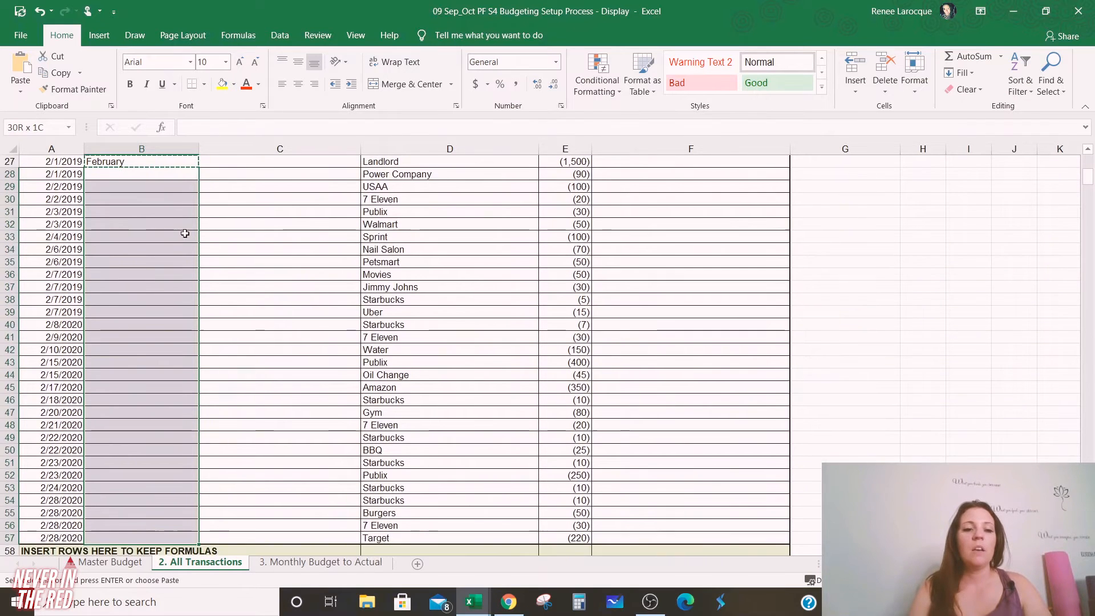
key(ctrl+v)
key(Up)
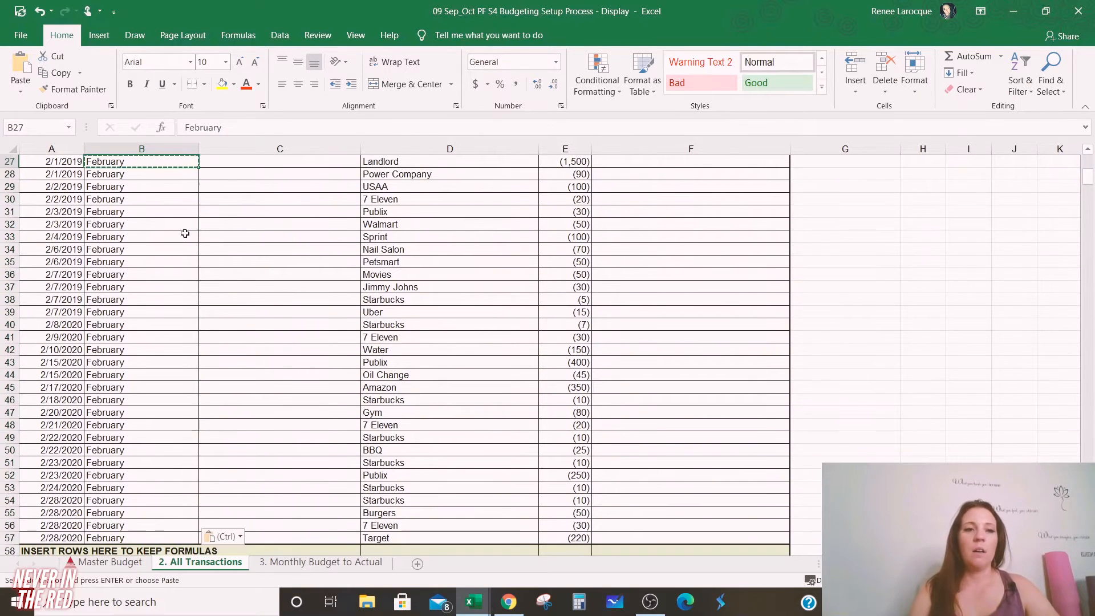
Step: Review the revenue and expense categories on the Master Budget sheet, and return to the All Transactions sheet
key(ctrl+Up)
key(ctrl+Up)
key(ctrl+Down)
key(Right)
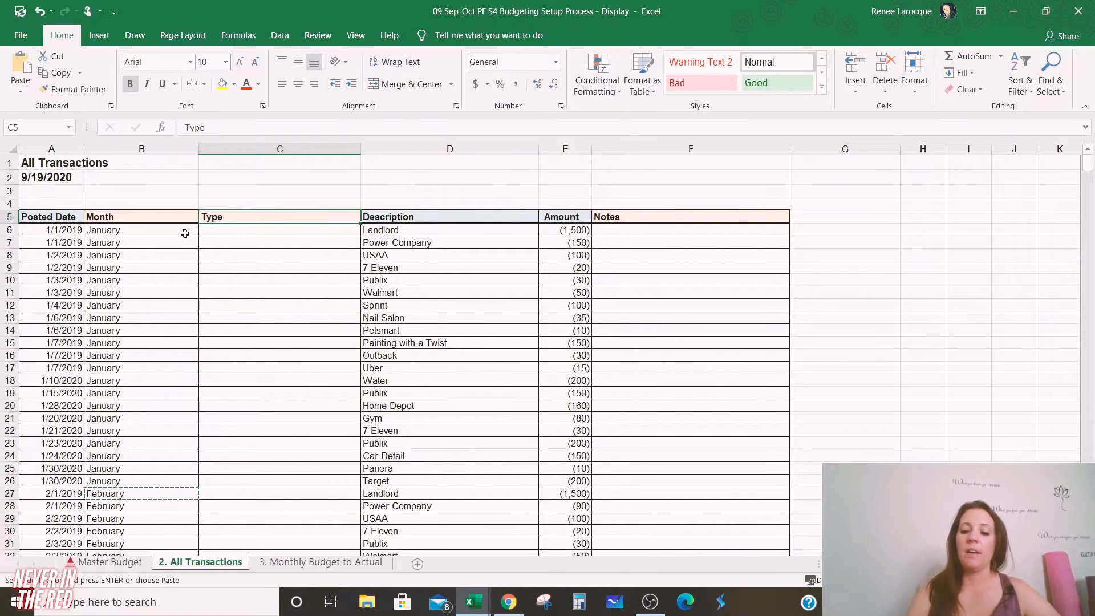
key(ctrl+Page_Up)
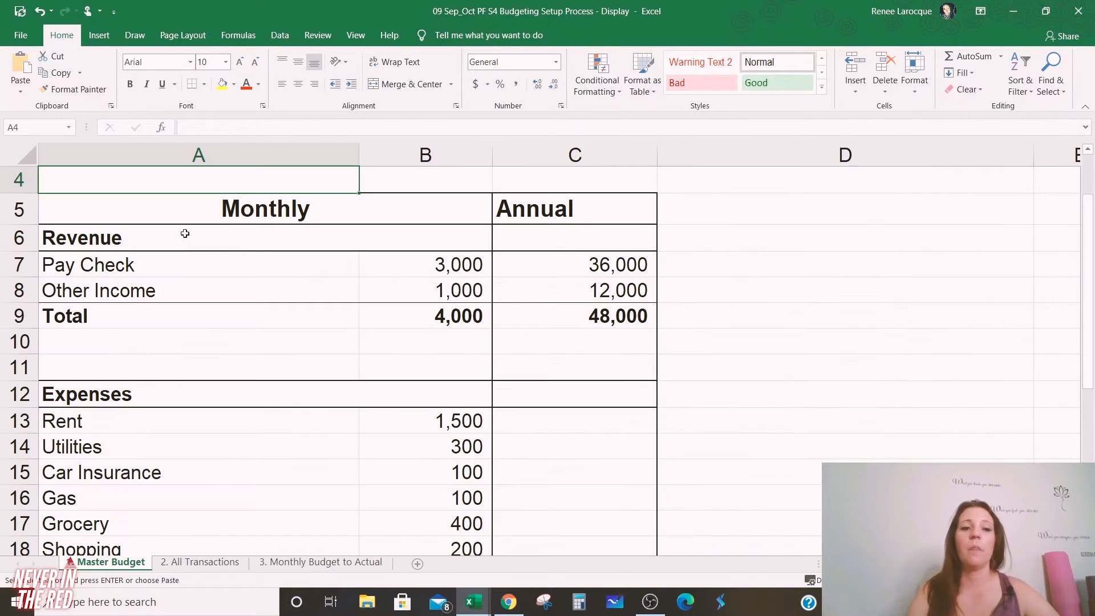
key(Down)
key(Down)
key(Down)
key(Down)
key(Down)
key(Down)
key(Down)
key(Down)
key(Down)
key(Down)
key(Down)
key(Down)
key(Down)
key(Down)
key(Down)
key(Down)
key(Down)
key(Down)
key(Down)
key(Down)
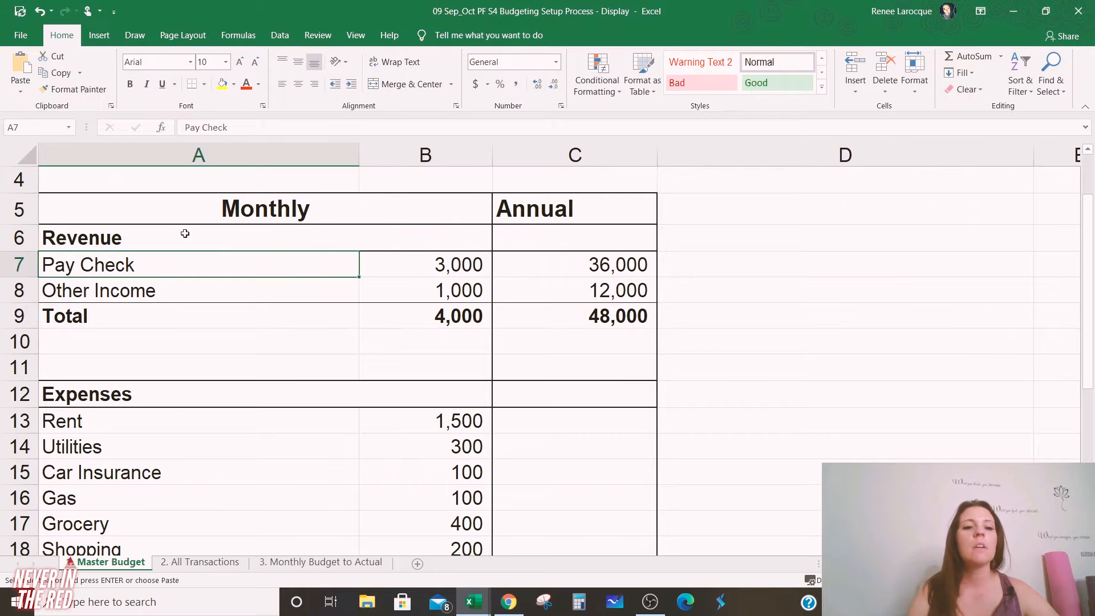
scroll(185, 233, down, 1)
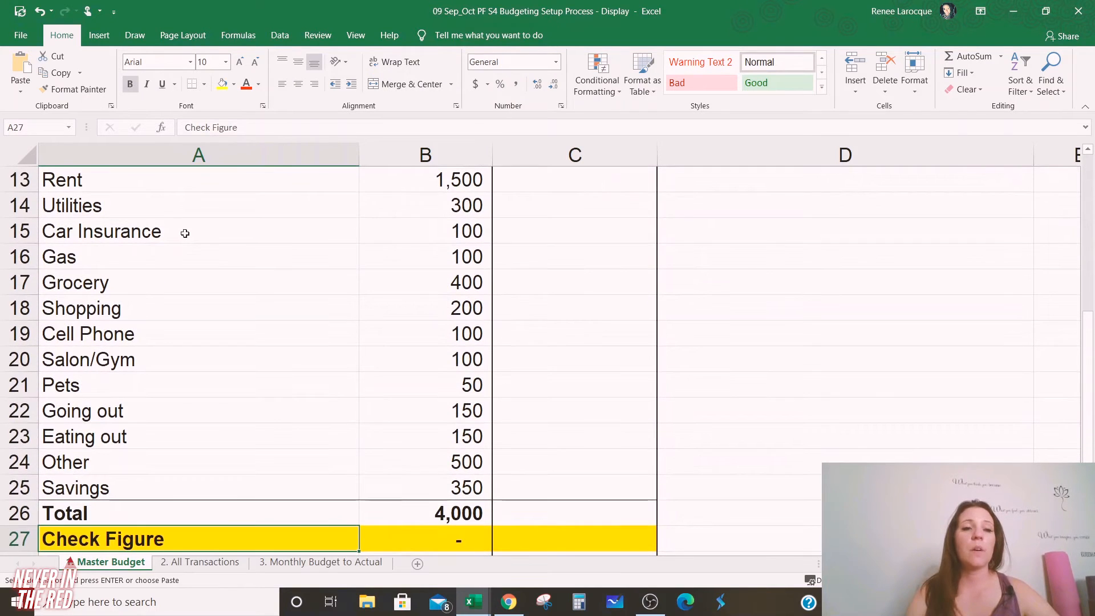
key(Up)
key(Up)
key(Up)
key(Up)
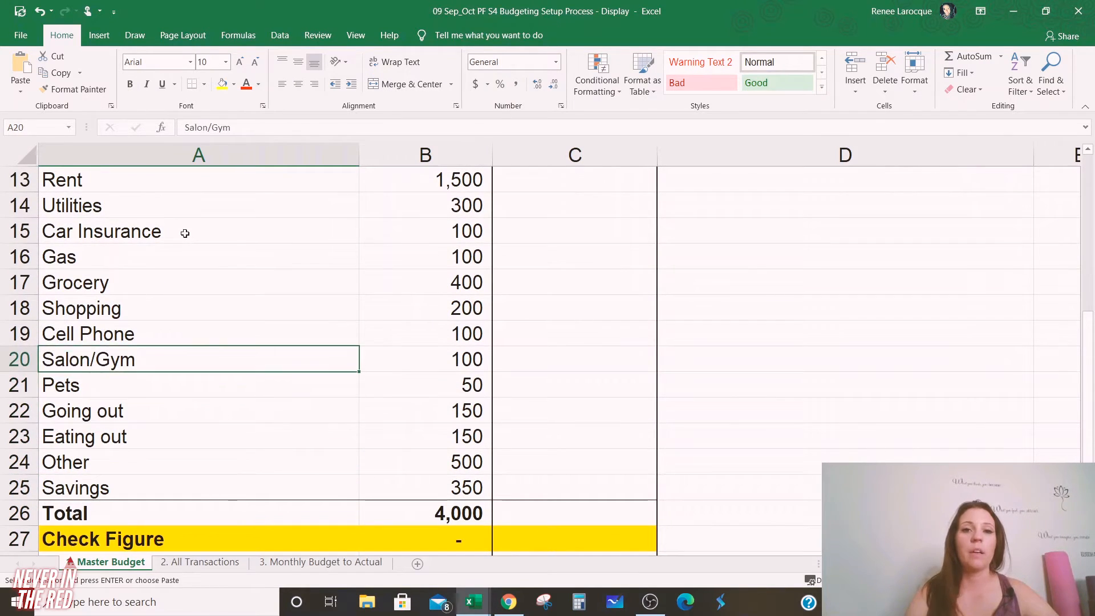
key(Right)
key(Left)
key(Right)
key(Left)
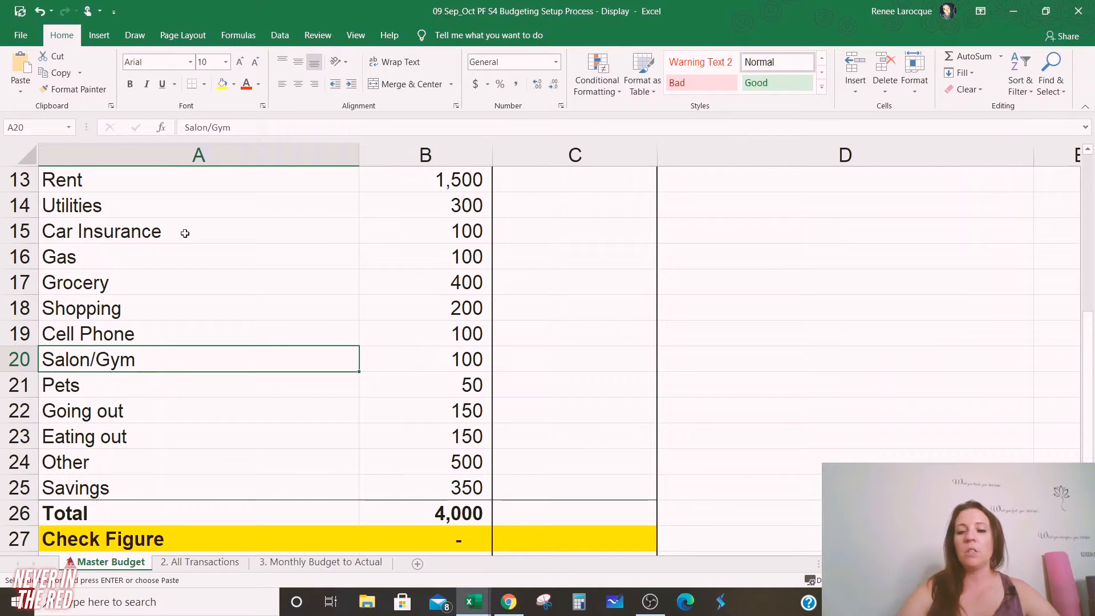
key(ctrl+Page_Down)
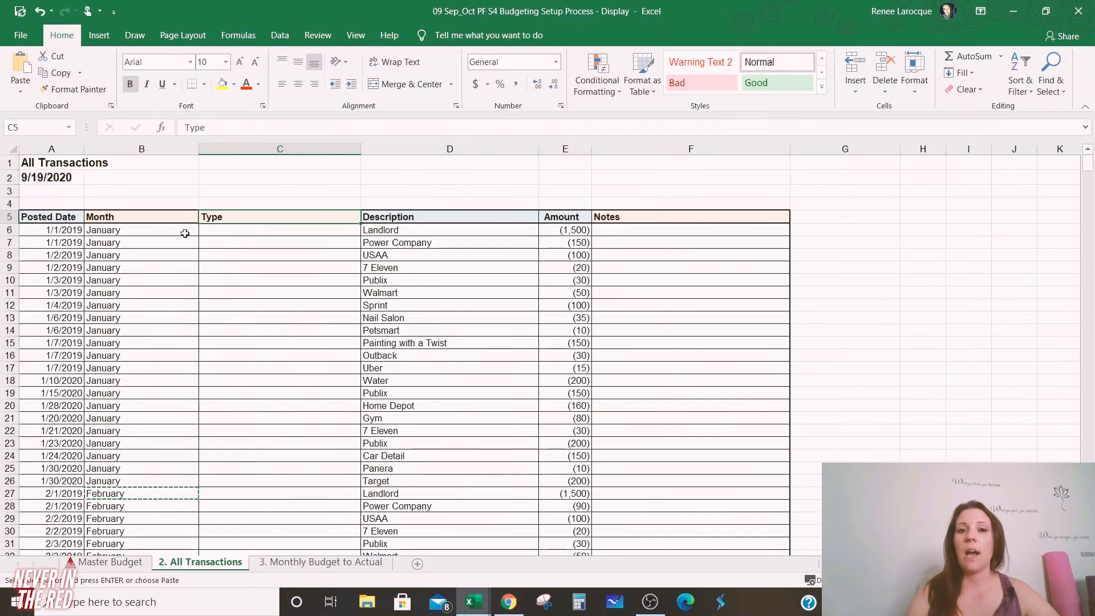
key(Up)
key(Up)
key(Up)
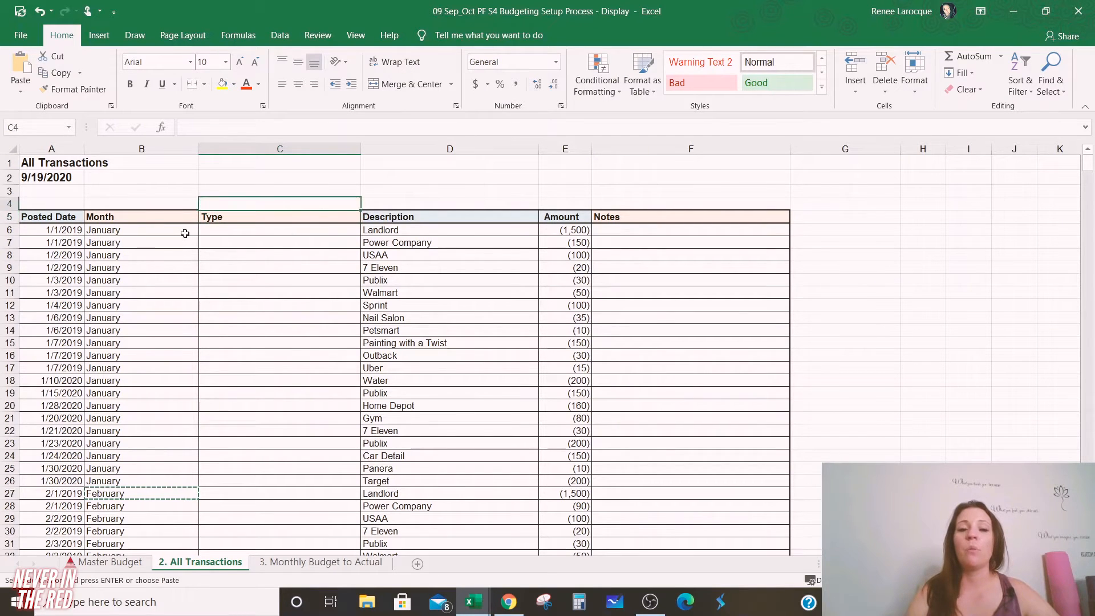
key(Down)
key(Down)
key(Down)
key(Down)
key(Right)
key(Right)
key(Left)
key(Left)
key(Left)
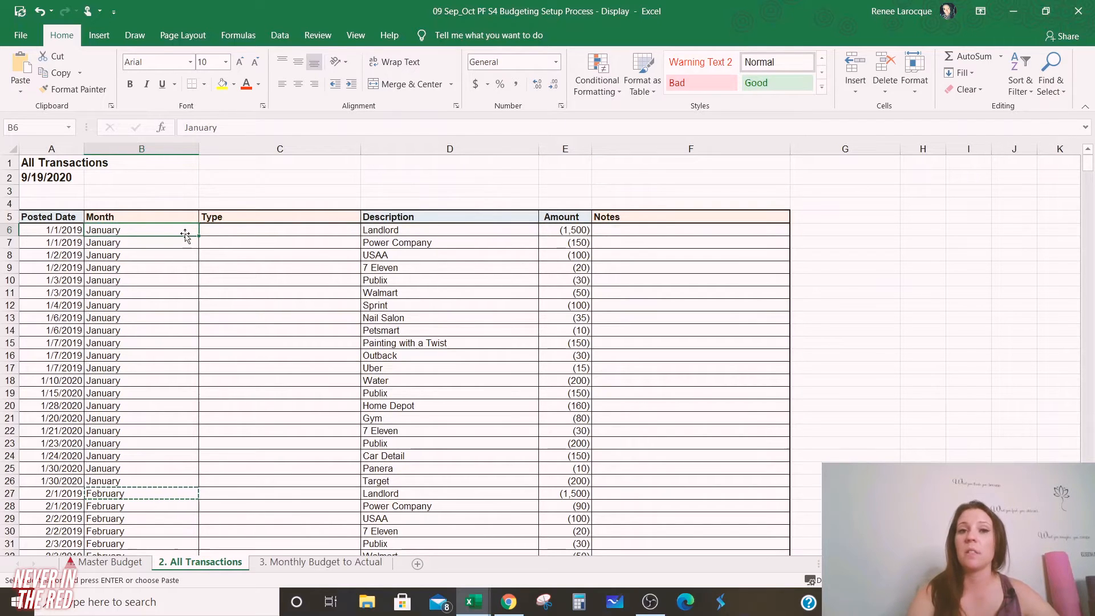
Step: Restrict Type cells C6:C58 to an in-cell dropdown list sourced from the expense categories in A13:A25 of the Master Budget sheet
key(Right)
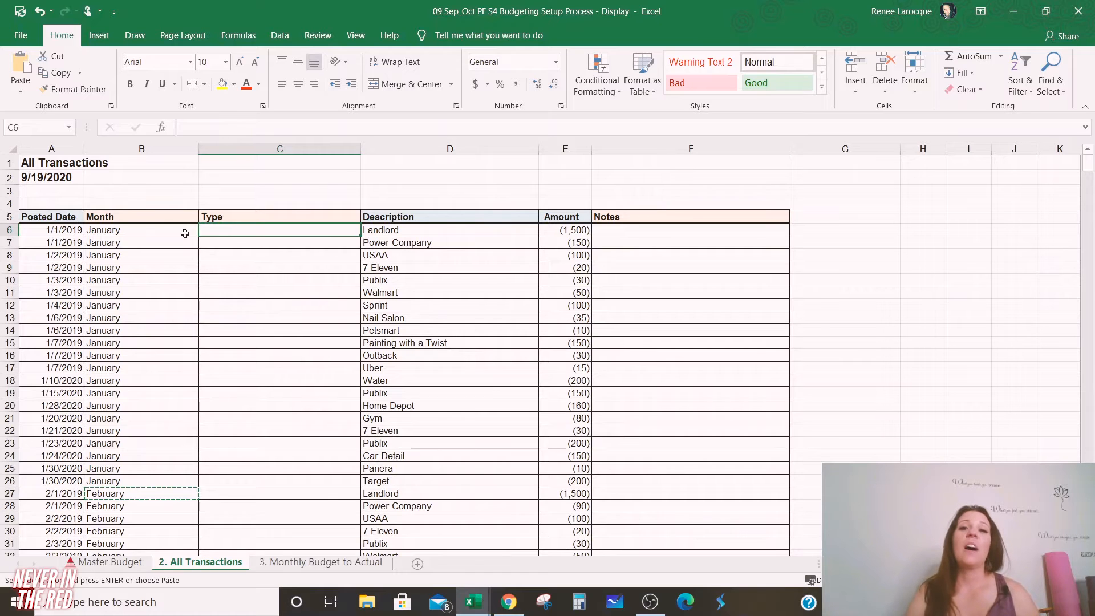
key(shift+Down)
key(shift+Down)
key(shift+Down)
key(shift+Down)
key(shift+Down)
key(shift+Down)
key(shift+Down)
key(shift+Down)
key(shift+Down)
key(shift+Down)
key(shift+Down)
key(shift+Down)
key(shift+Down)
key(shift+Down)
key(shift+Down)
key(shift+Down)
key(shift+Down)
key(shift+Down)
key(shift+Down)
key(shift+Down)
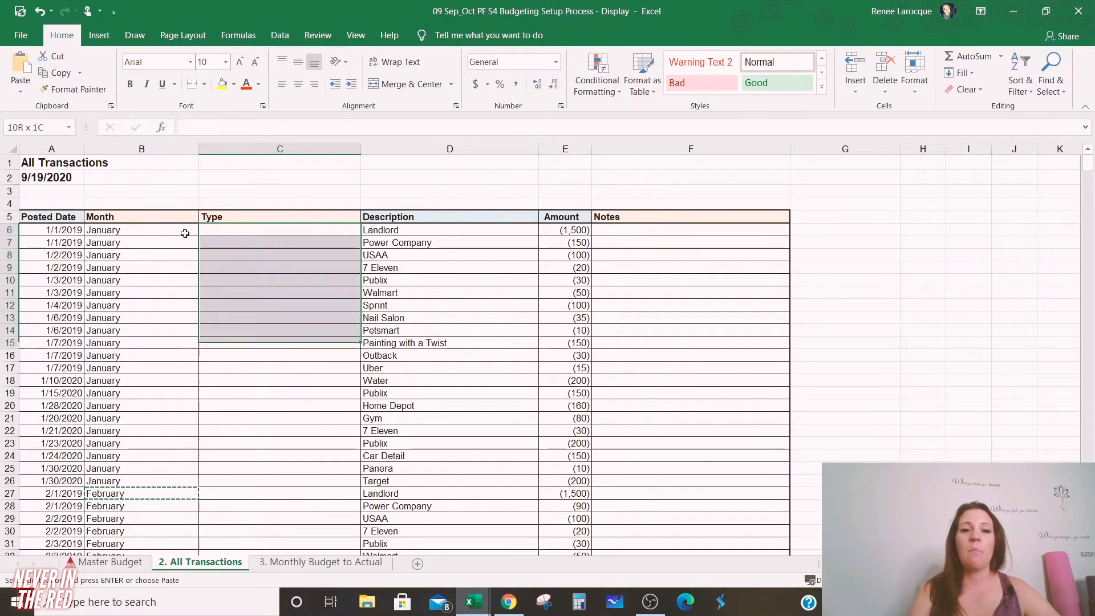
key(shift+Down)
key(shift+Down)
key(shift+Down)
key(shift+Down)
key(shift+Down)
key(shift+Down)
key(shift+Down)
key(shift+Down)
key(shift+Down)
key(shift+Down)
key(shift+Down)
key(shift+Down)
key(shift+Down)
key(shift+Down)
key(shift+Down)
key(shift+Down)
key(shift+Down)
key(shift+Down)
key(shift+Down)
key(shift+Down)
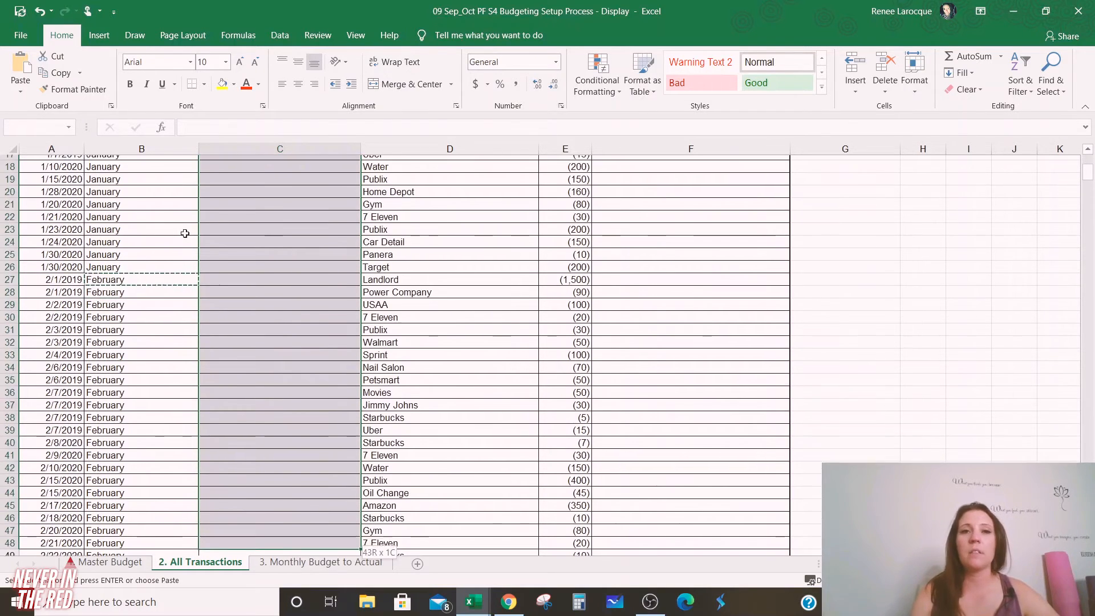
key(shift+Down)
key(shift+Down)
key(shift+Down)
key(shift+Down)
key(shift+Down)
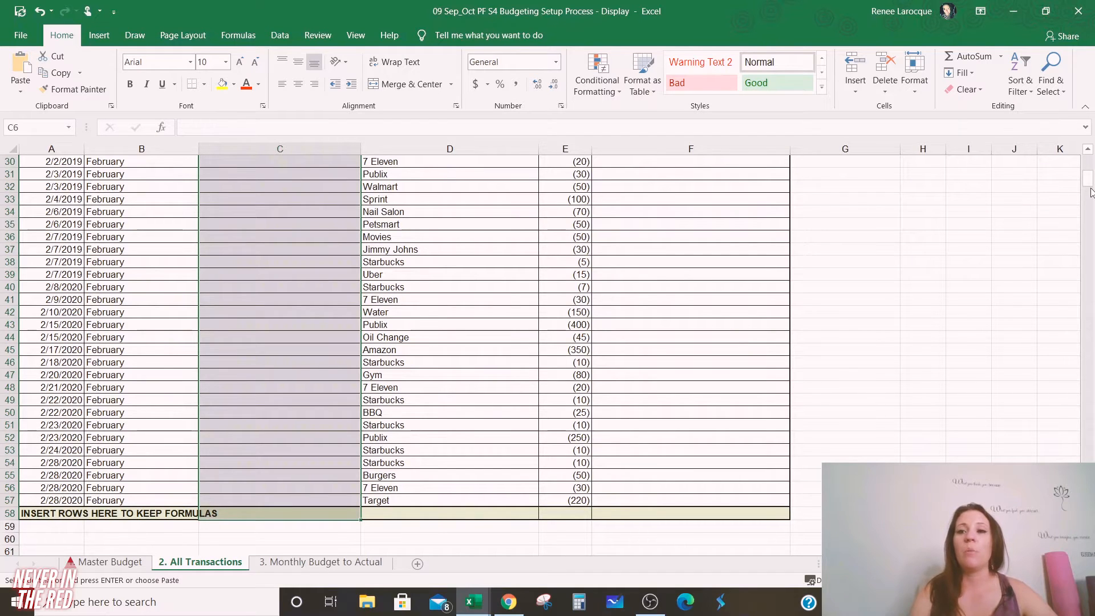
drag(1089, 189, 1089, 155)
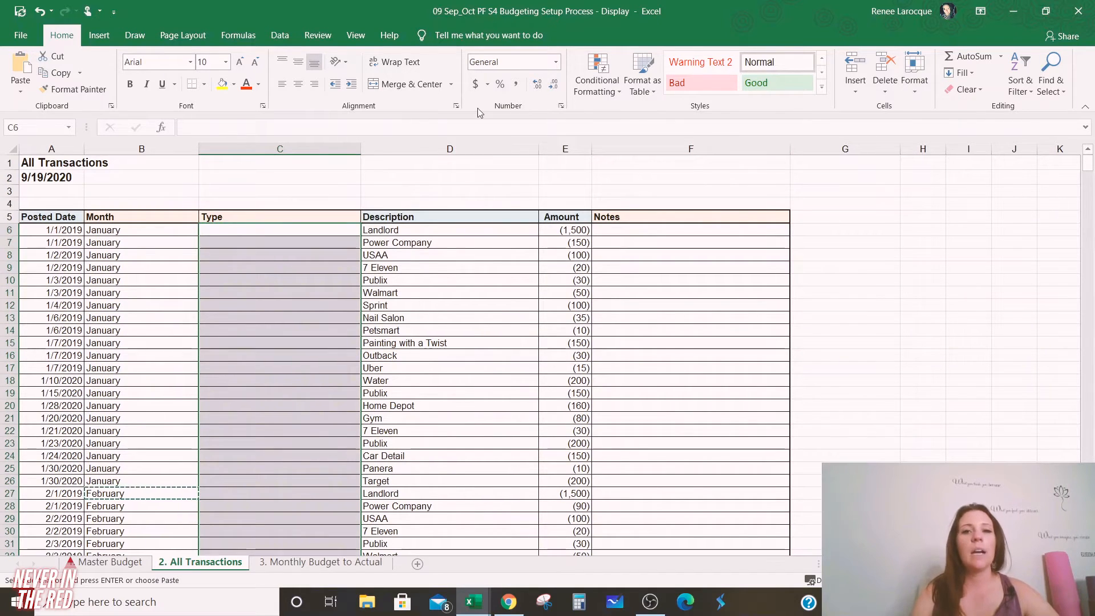
click(279, 35)
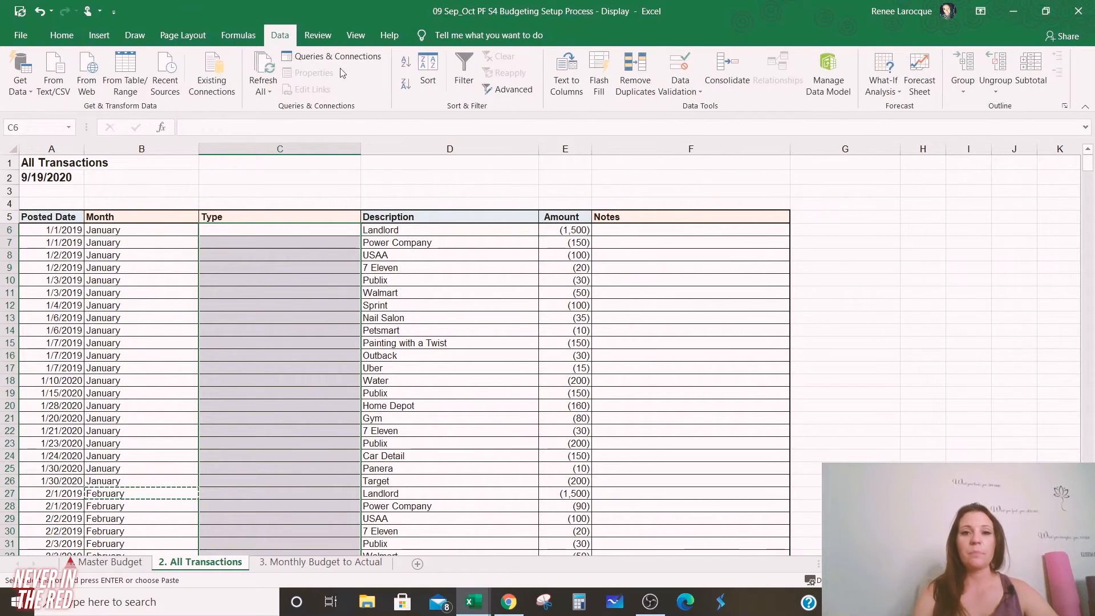
click(677, 92)
click(682, 110)
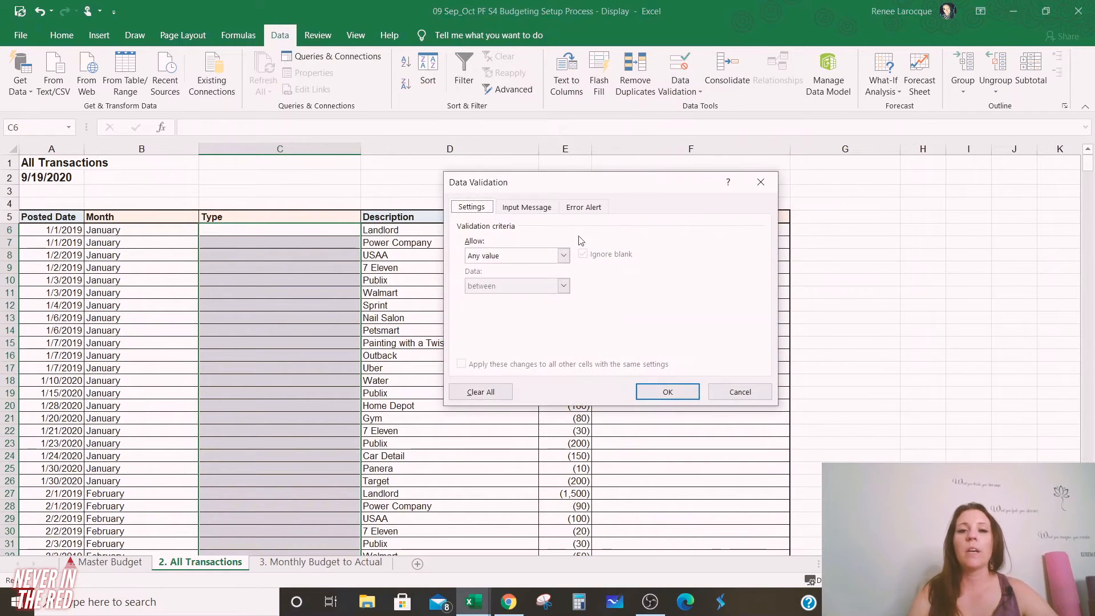
click(500, 257)
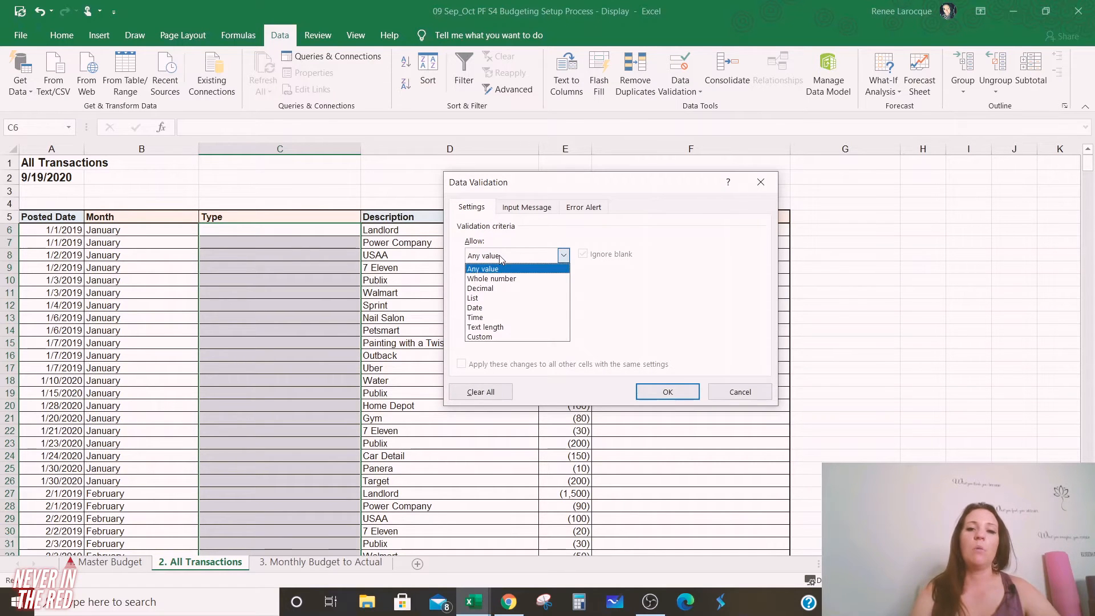
click(496, 299)
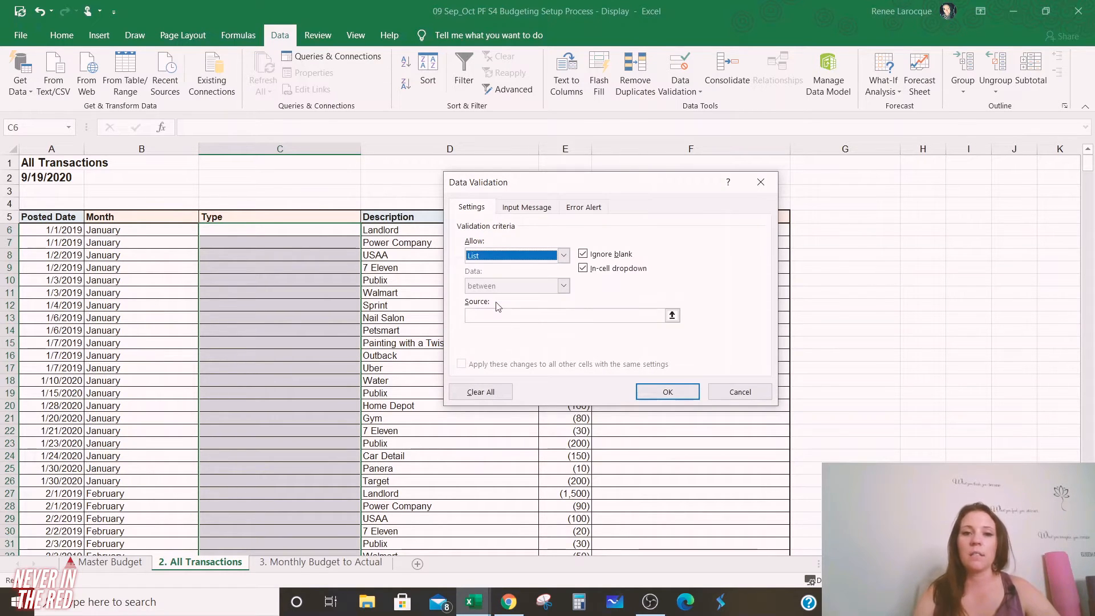
click(495, 315)
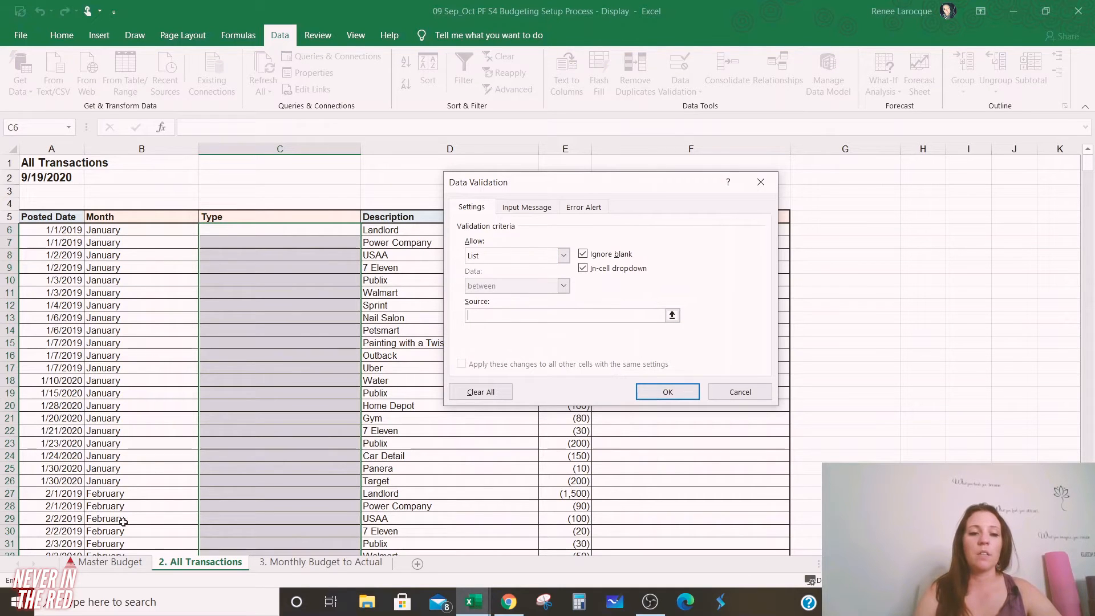
click(106, 574)
click(108, 563)
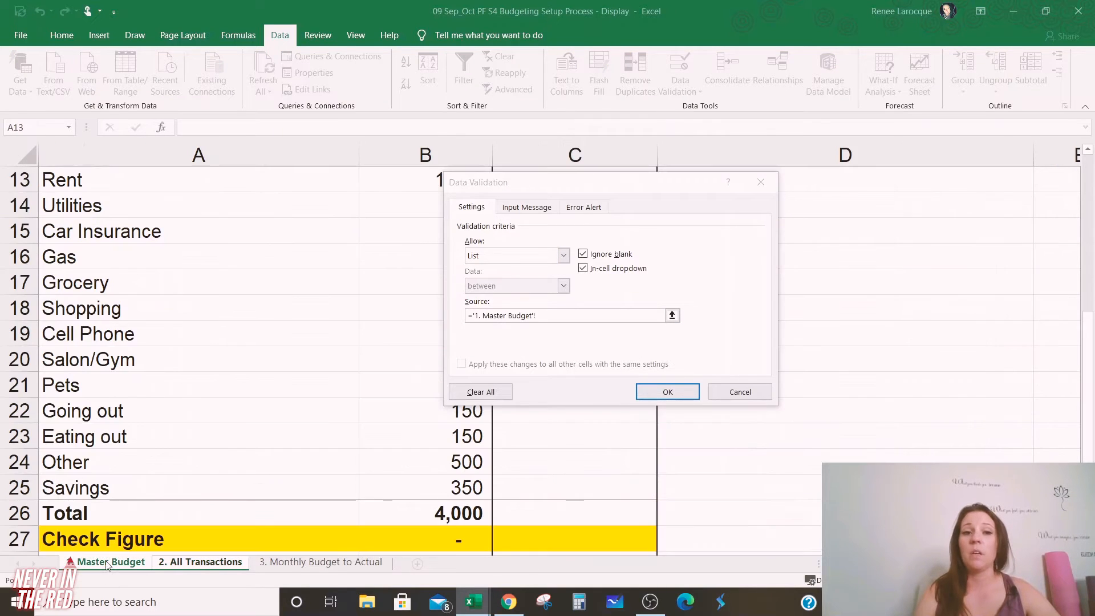
drag(224, 177, 209, 480)
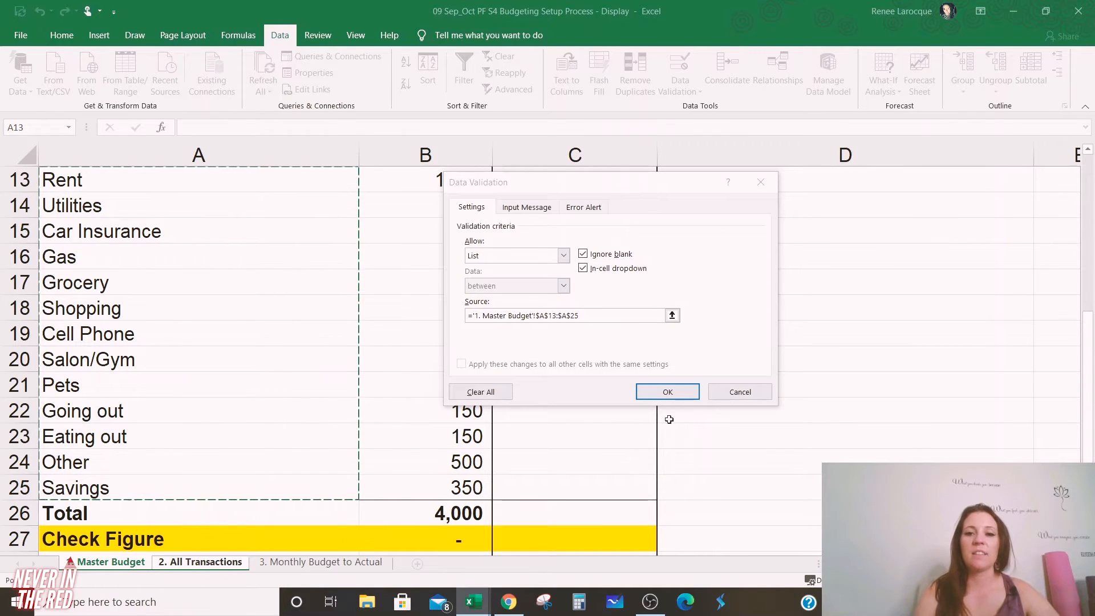
click(671, 393)
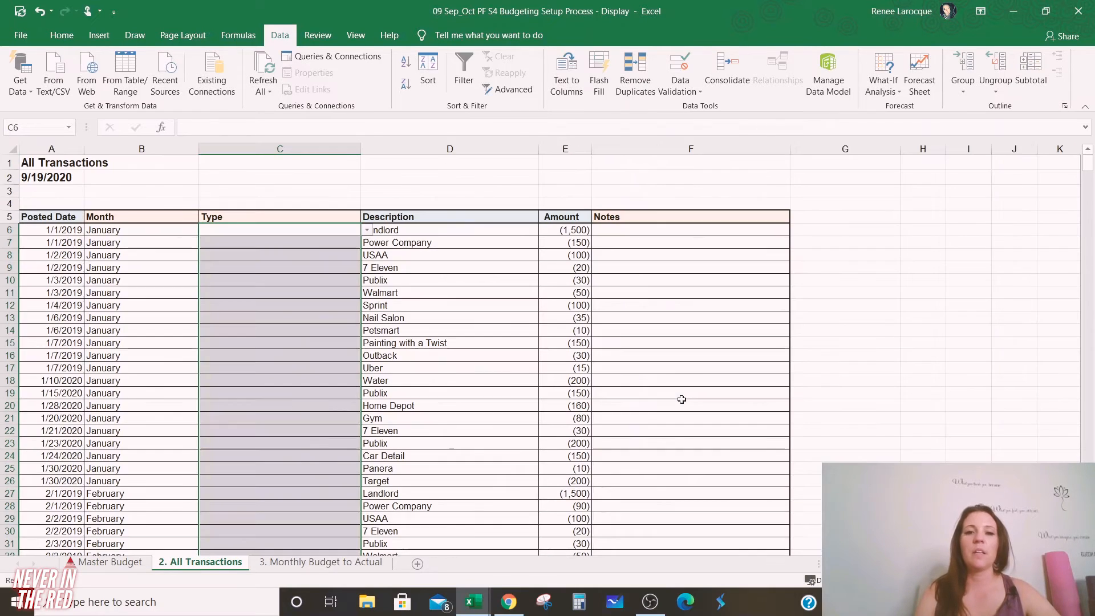
Step: Examine the category choices offered in Type cell C6 for the first Landlord transaction, without choosing one
click(331, 244)
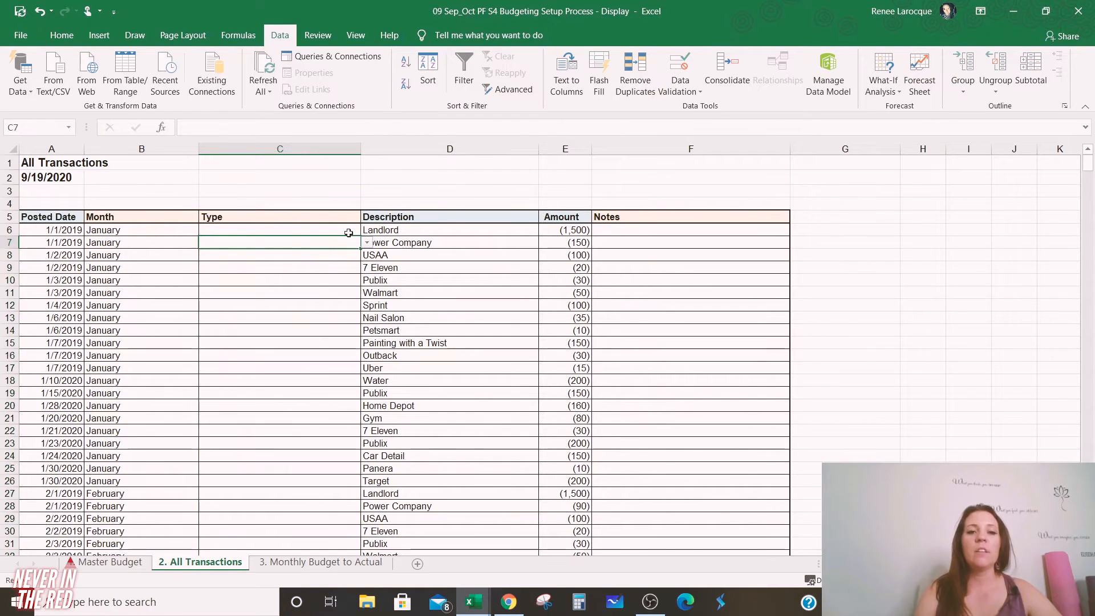
click(349, 231)
click(365, 234)
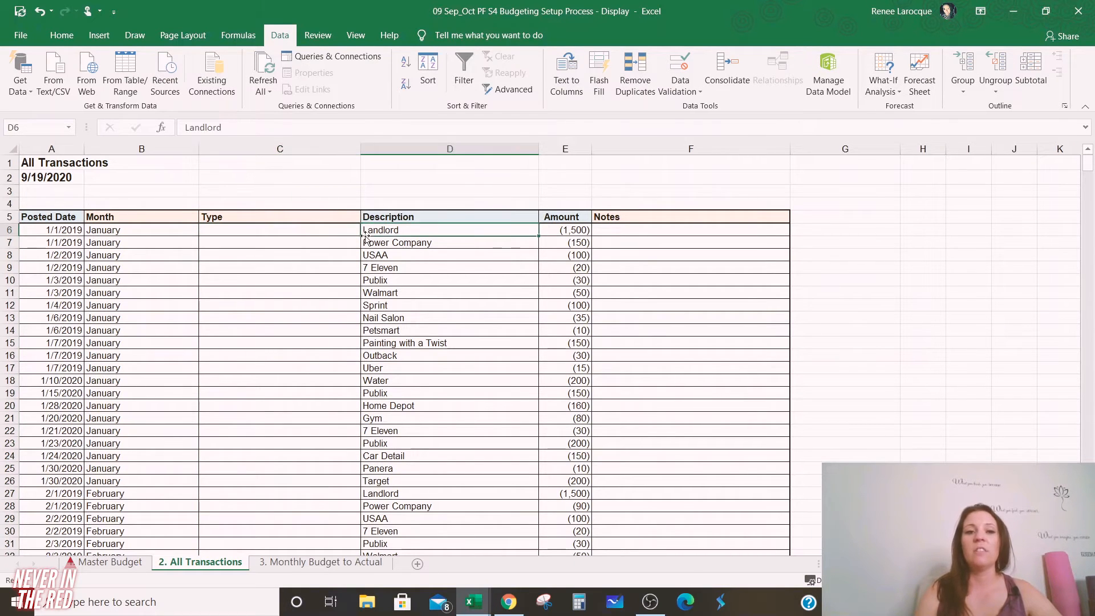
click(357, 231)
click(366, 231)
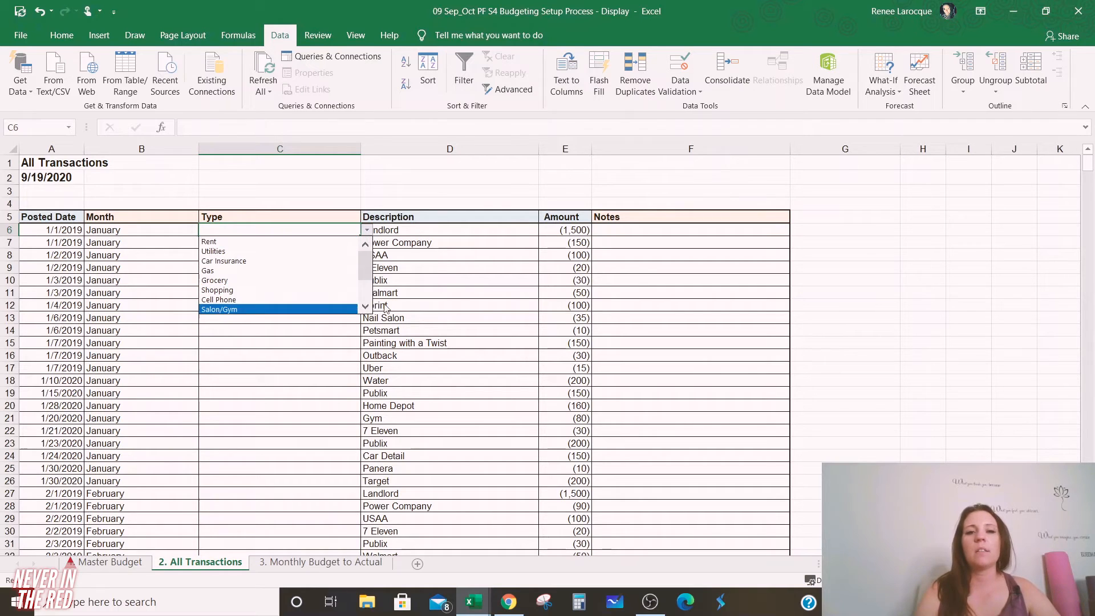
click(477, 279)
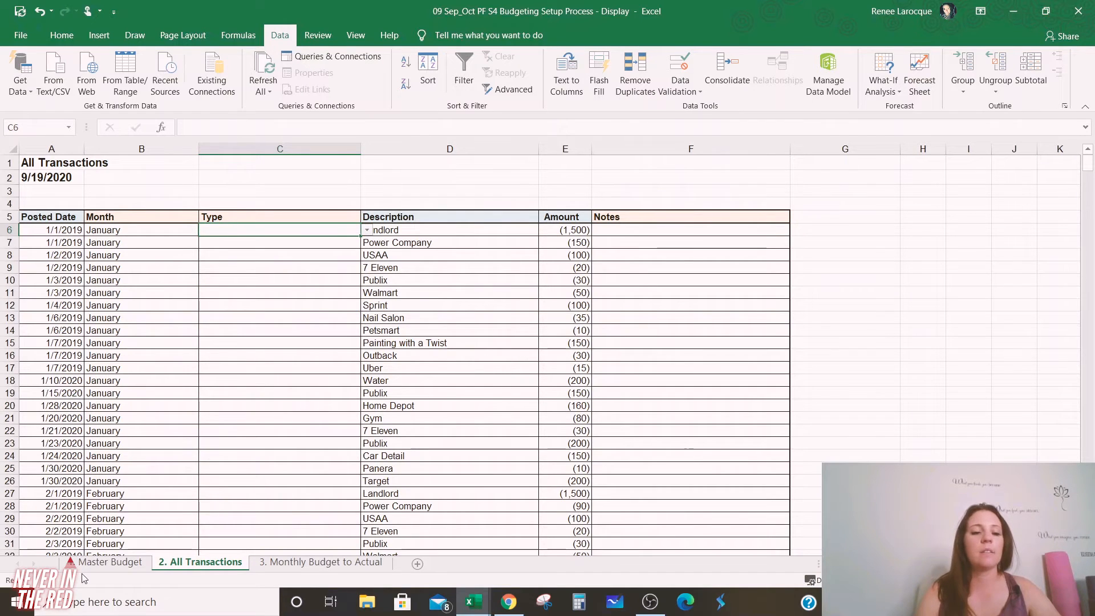
Step: Rename the Rent category in cell A13 of the Master Budget sheet to Rent - Townhome
click(105, 562)
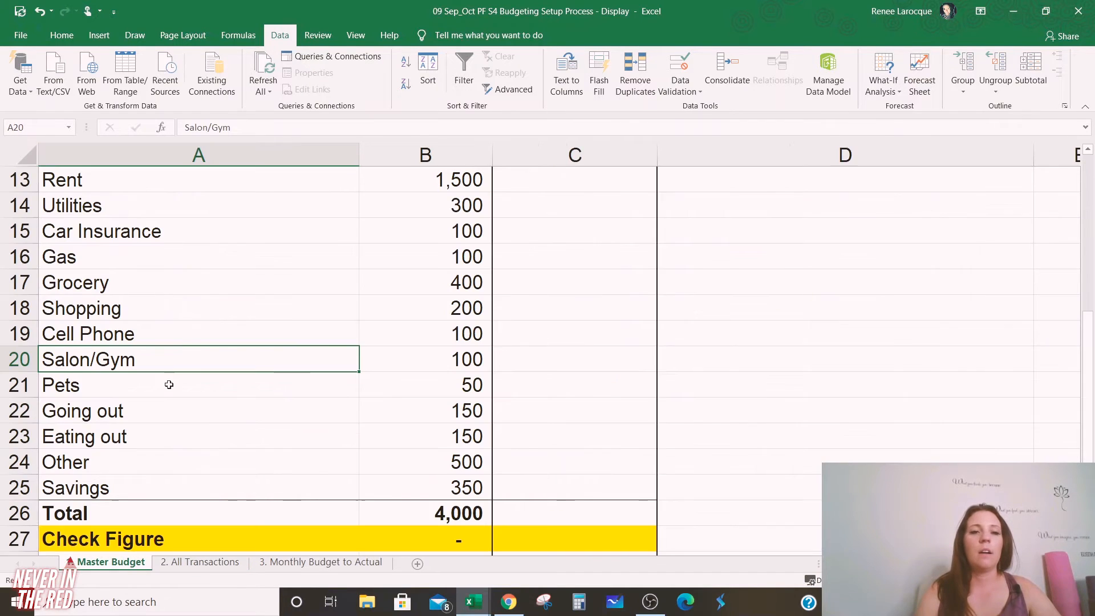
double_click(207, 179)
text(- Townhome)
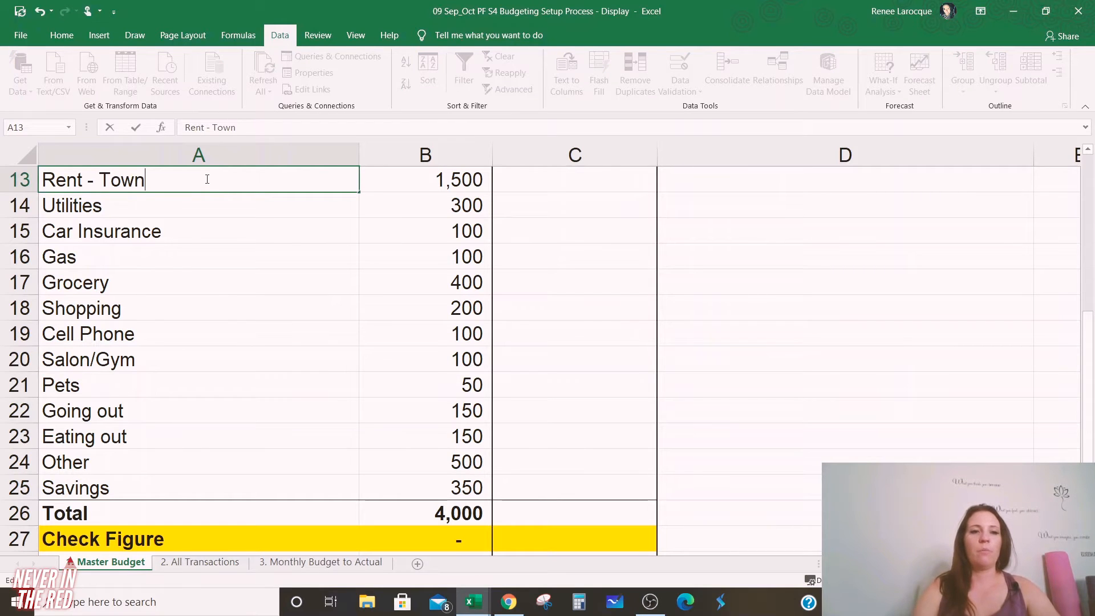
key(Return)
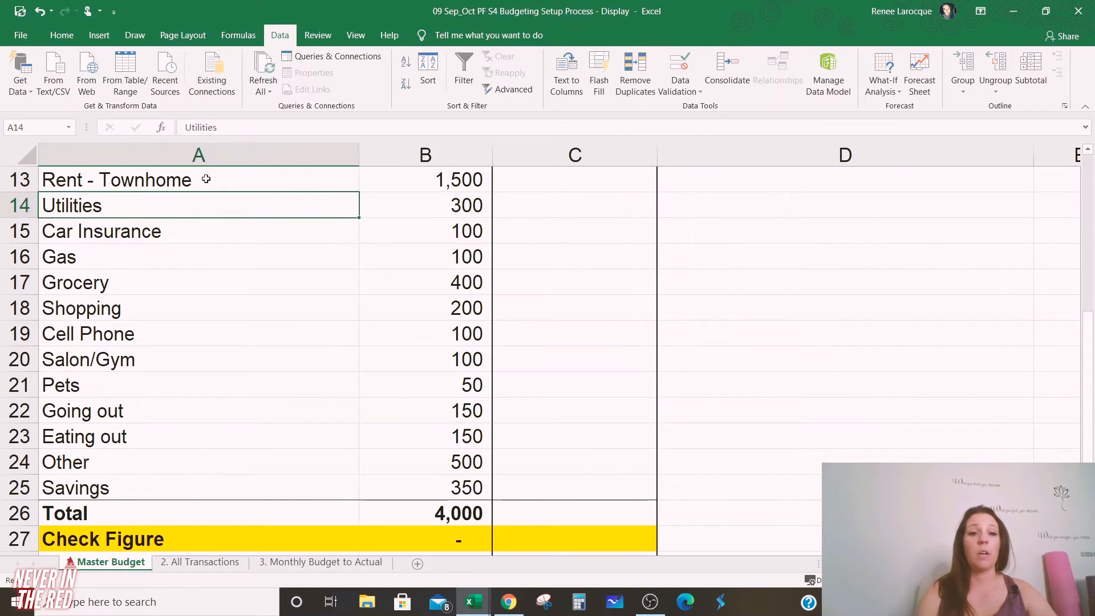
Step: Check the category choices in C6 of the All Transactions sheet, and undo the rename of the Rent category on Master Budget
click(190, 561)
click(367, 231)
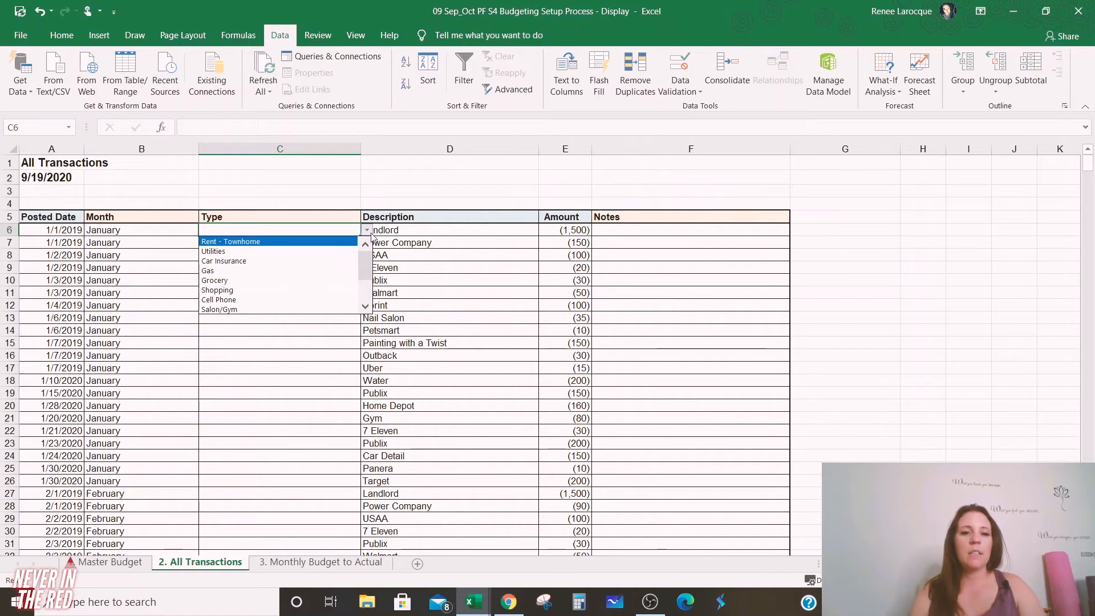
click(369, 232)
key(ctrl+Page_Up)
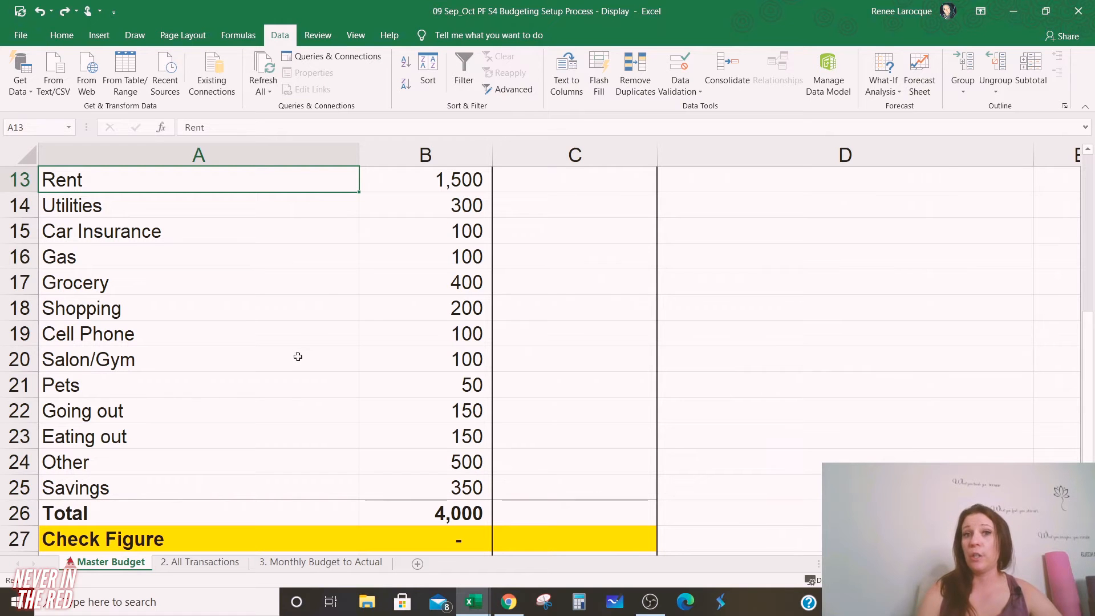
Step: On the All Transactions sheet, assign Rent to the Landlord transaction in C6 and Utilities to the Power Company transaction in C7
click(235, 564)
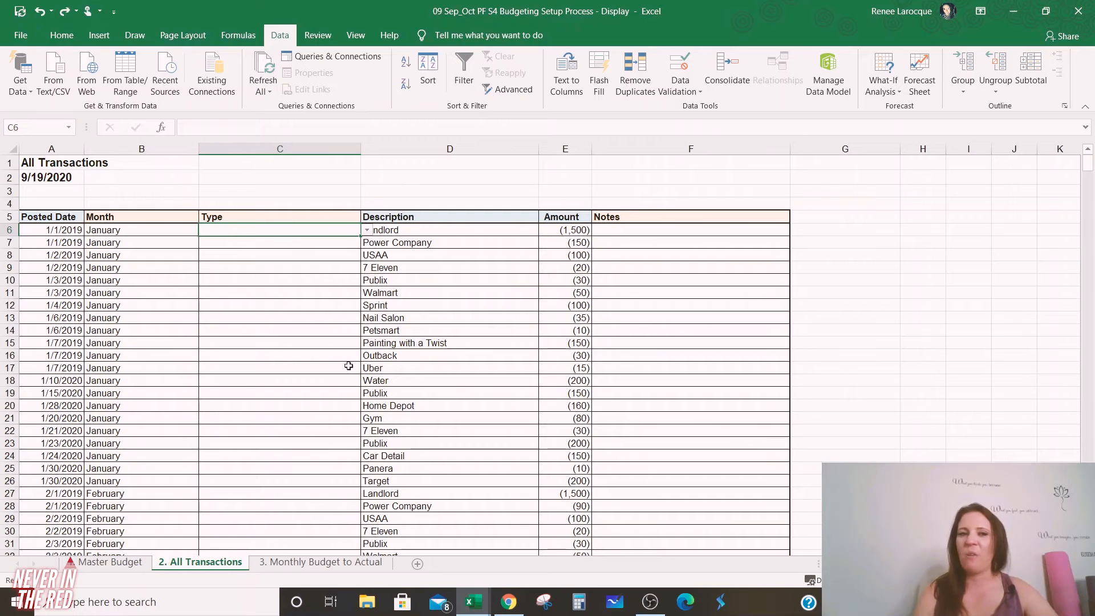
click(367, 231)
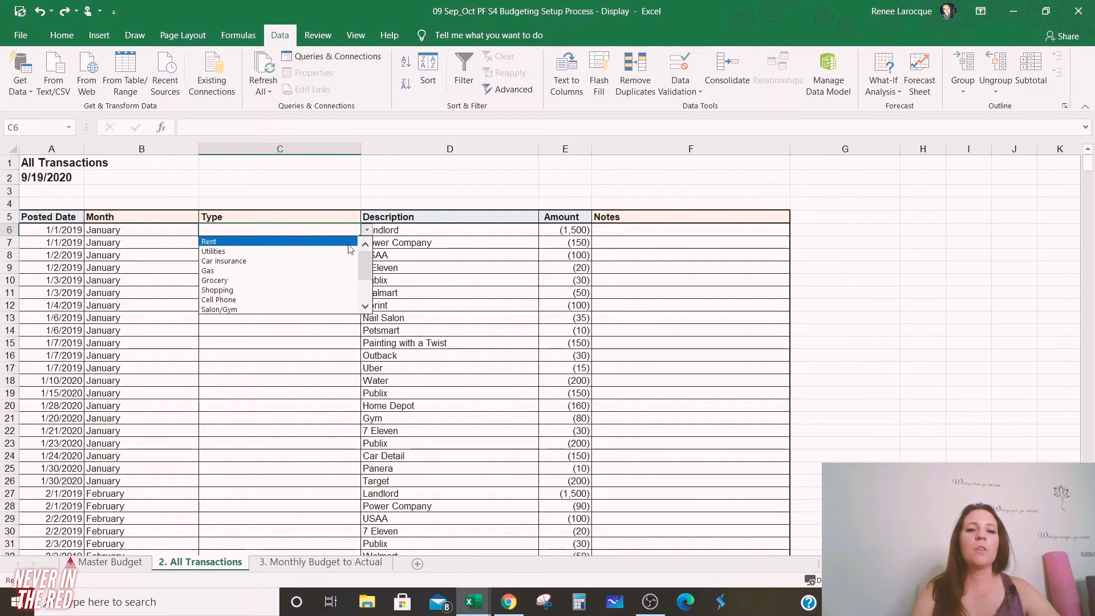
click(348, 242)
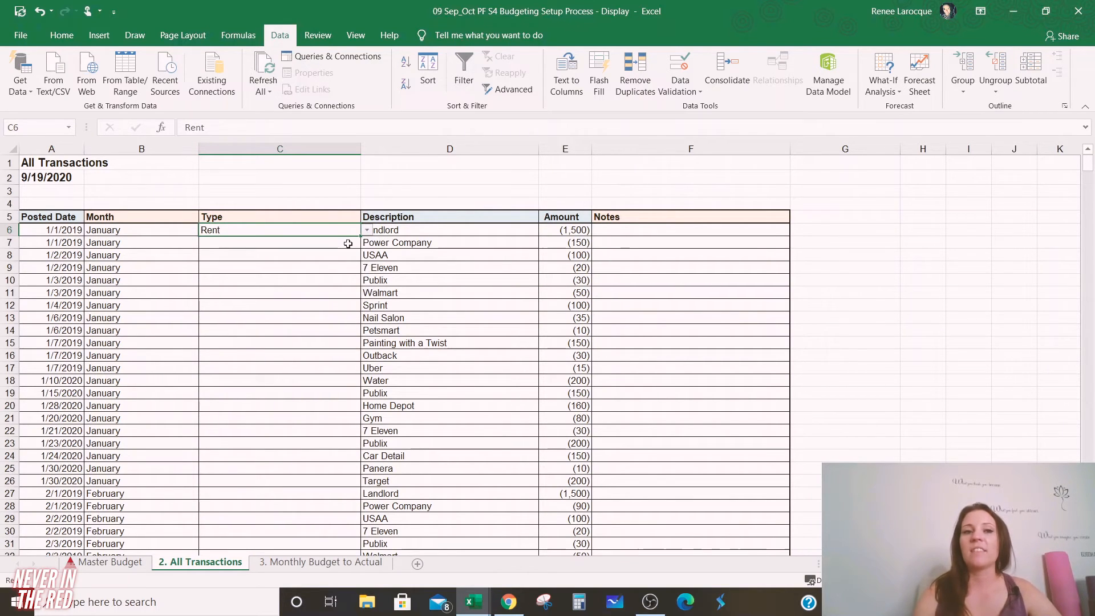
click(348, 244)
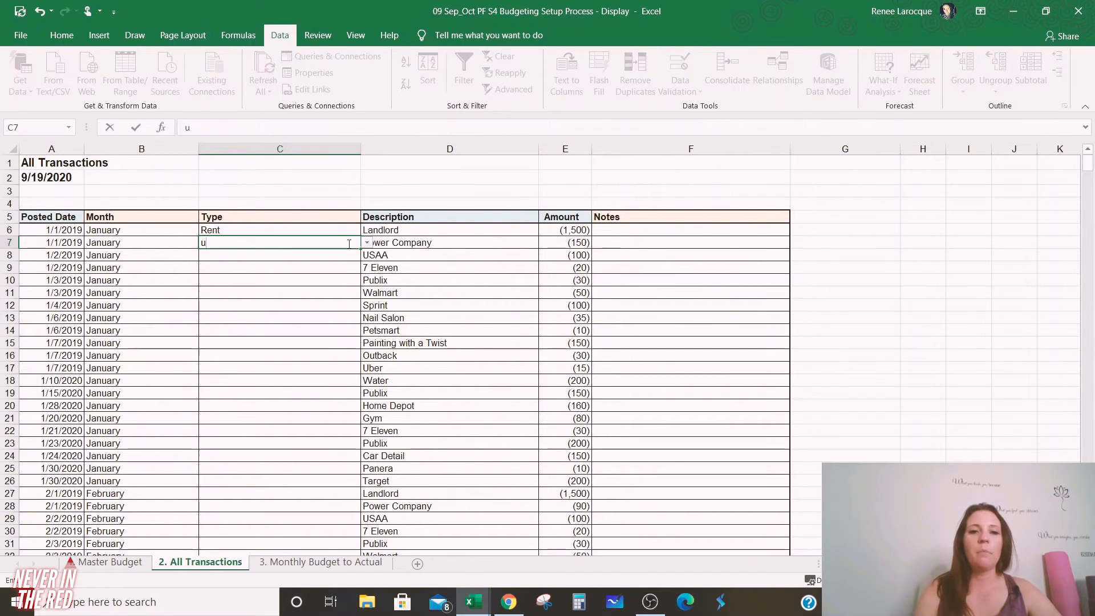
click(368, 243)
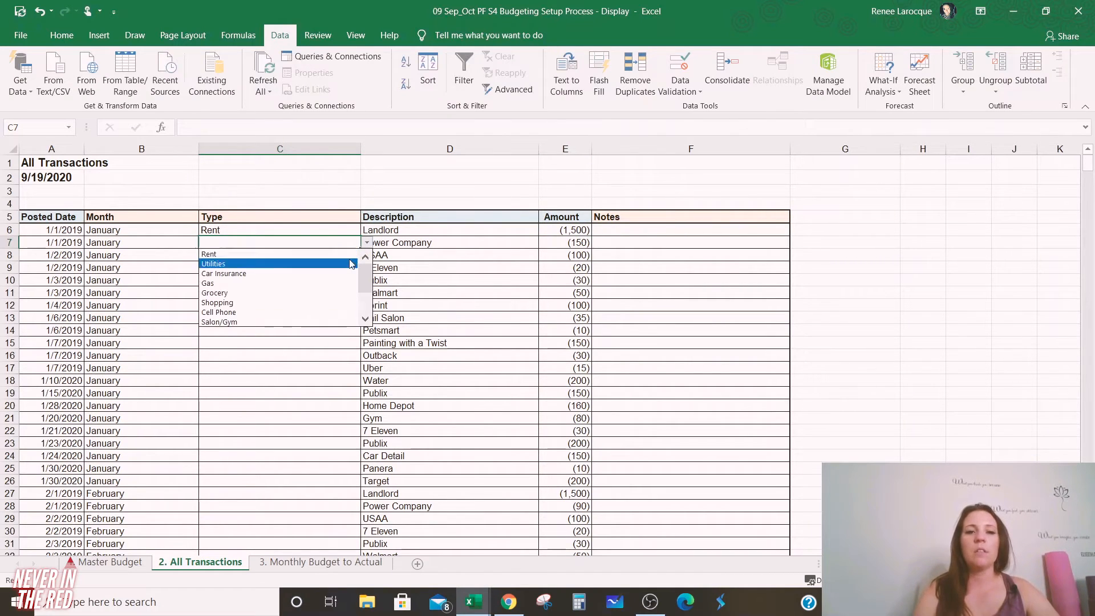
click(348, 263)
Step: Assign Car Insurance to the USAA transaction in C8 and Gas to the 7 Eleven transaction in C9
click(349, 259)
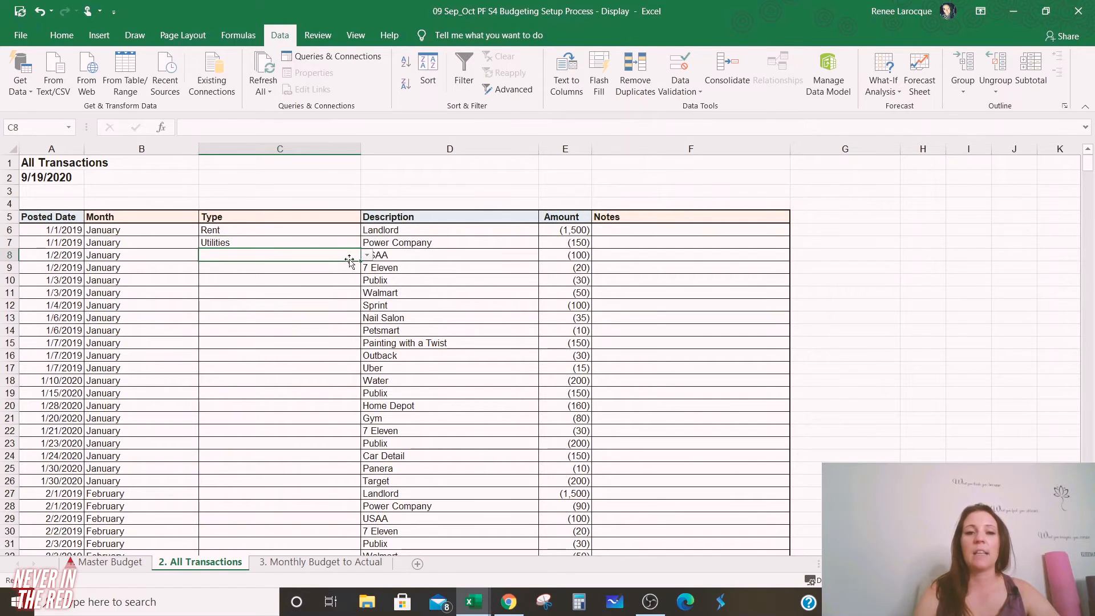
click(368, 256)
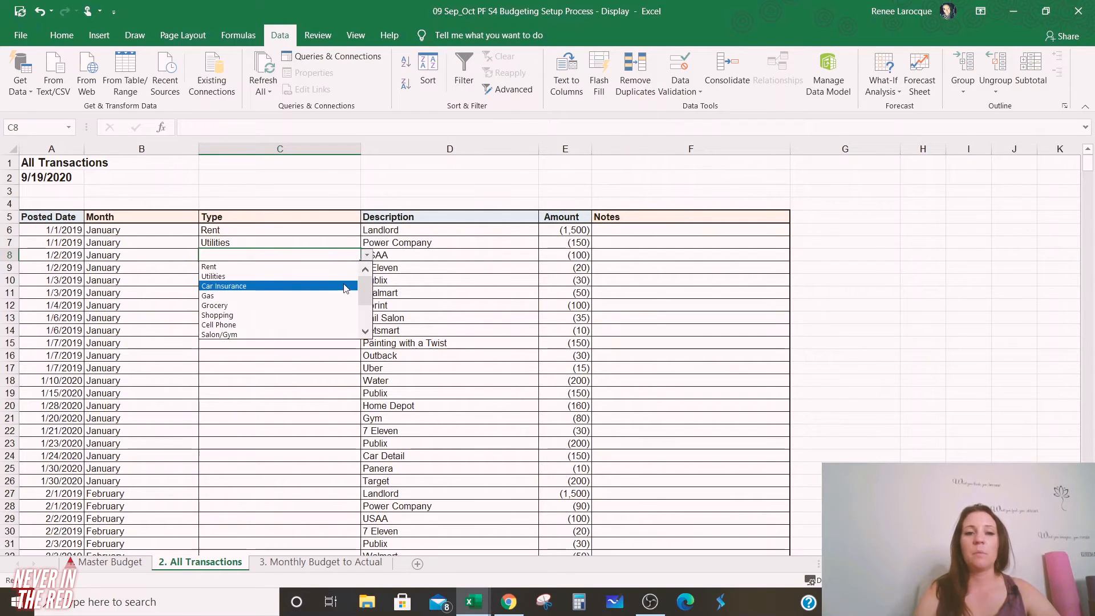
key(Escape)
click(328, 273)
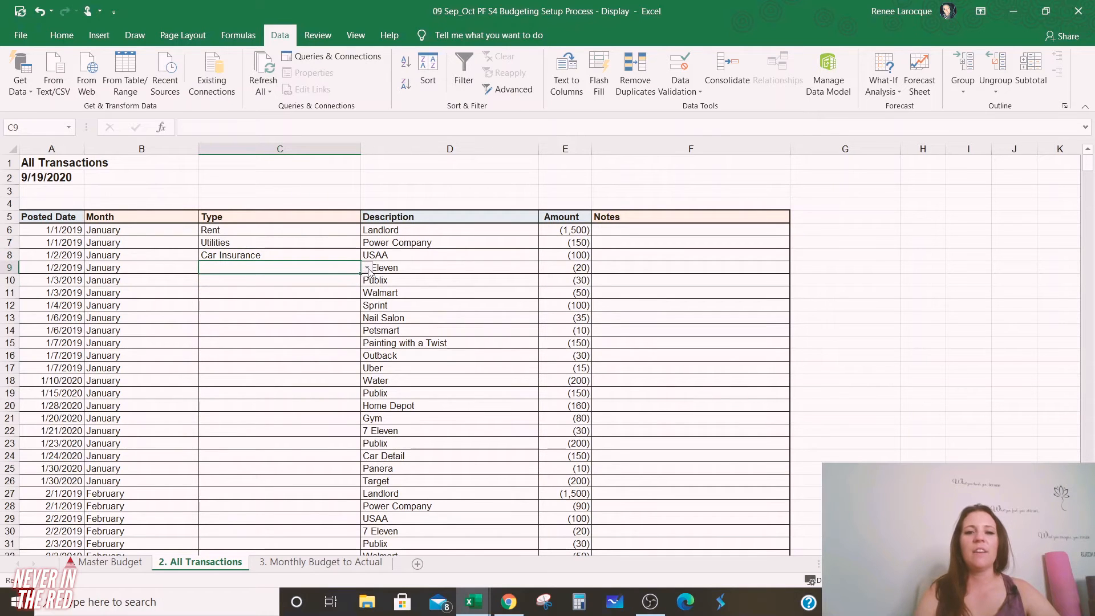
click(367, 268)
click(338, 308)
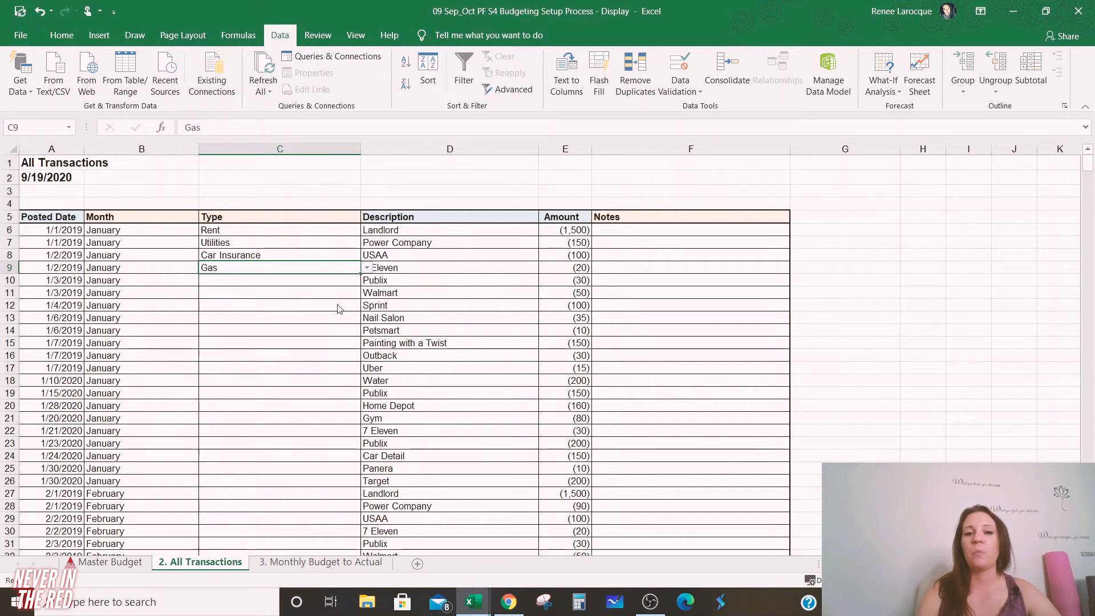
Step: Assign Grocery to the Publix transaction in C10 and Shopping to the Walmart transaction in C11
click(345, 281)
click(366, 282)
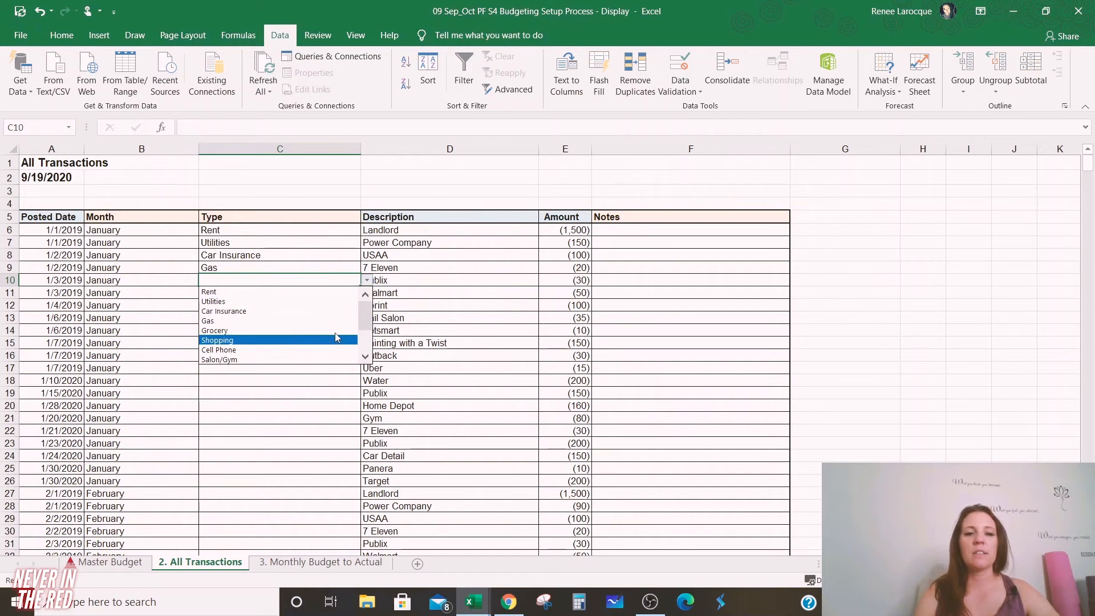
click(335, 330)
click(350, 291)
click(366, 293)
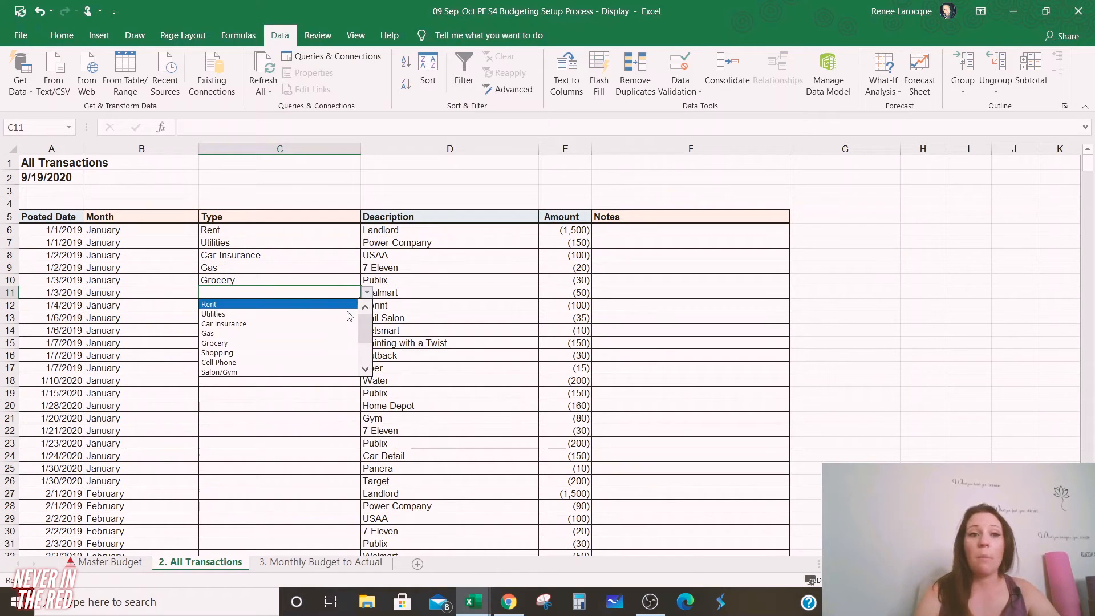
click(322, 353)
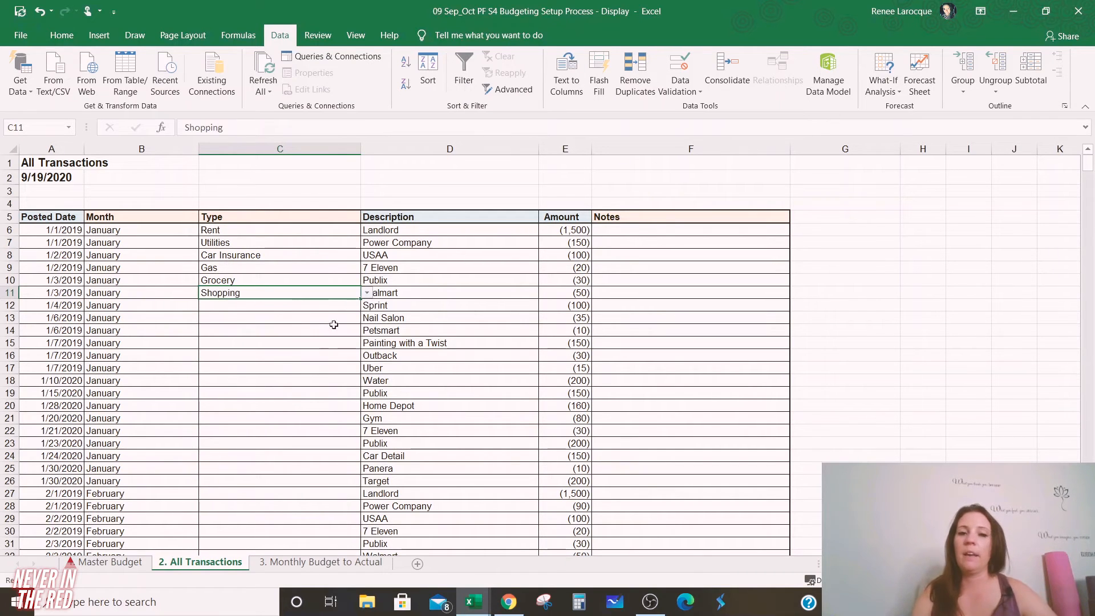
Step: Assign Cell Phone to the Sprint transaction in C12 and Salon/Gym to the Nail Salon transaction in C13
click(342, 305)
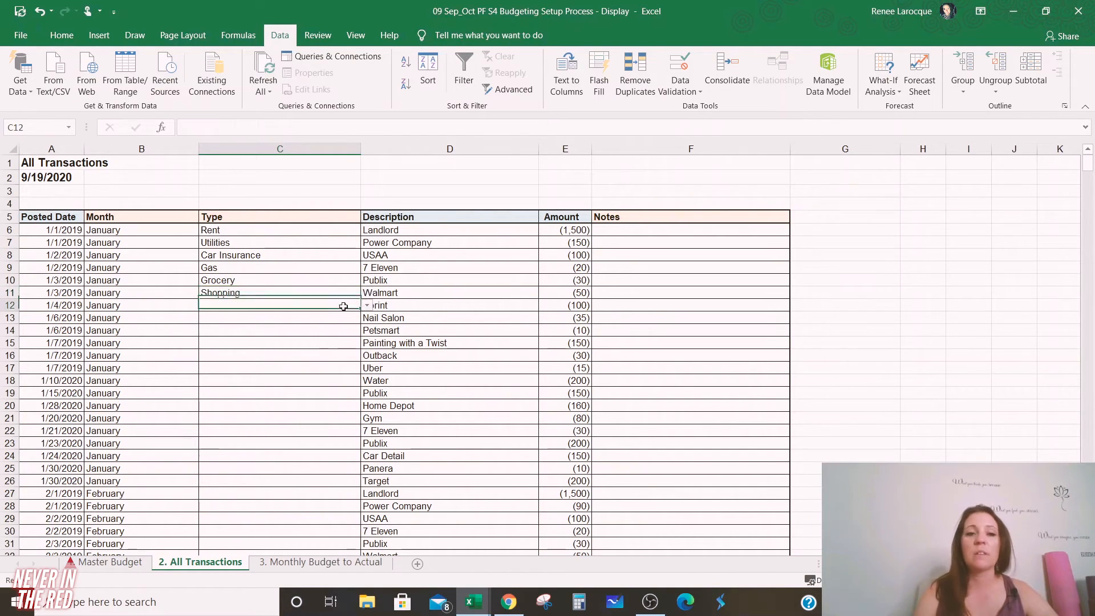
click(374, 307)
click(333, 371)
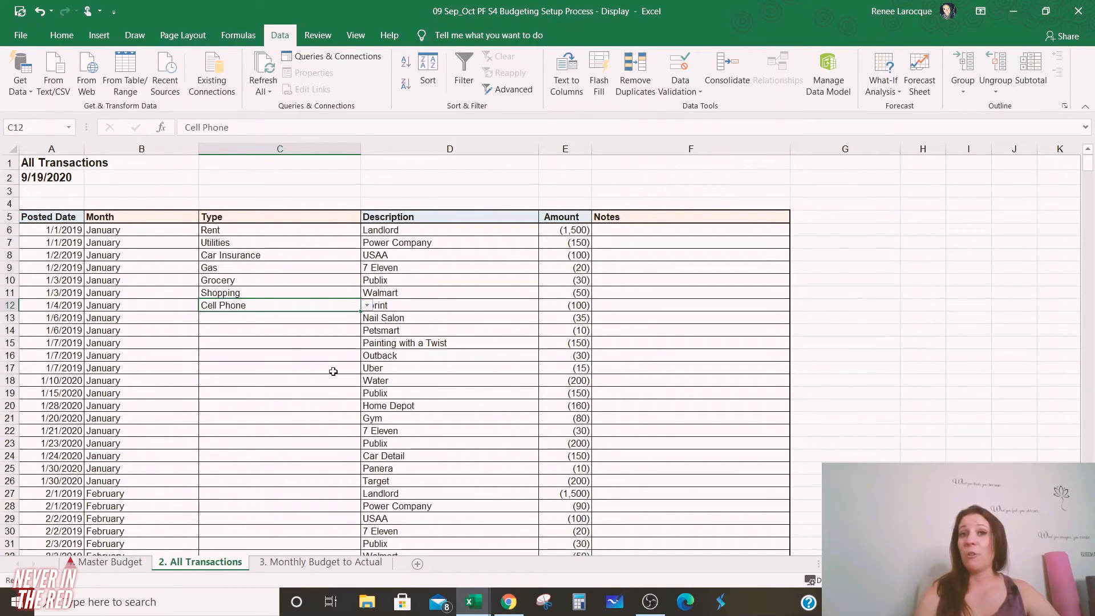
click(345, 319)
click(368, 318)
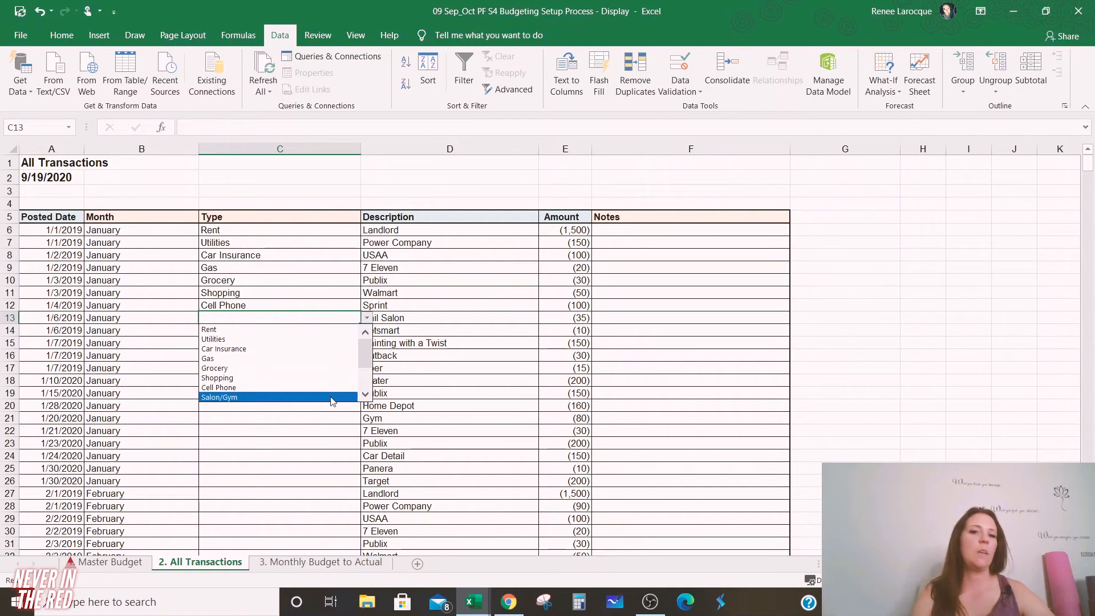
click(331, 397)
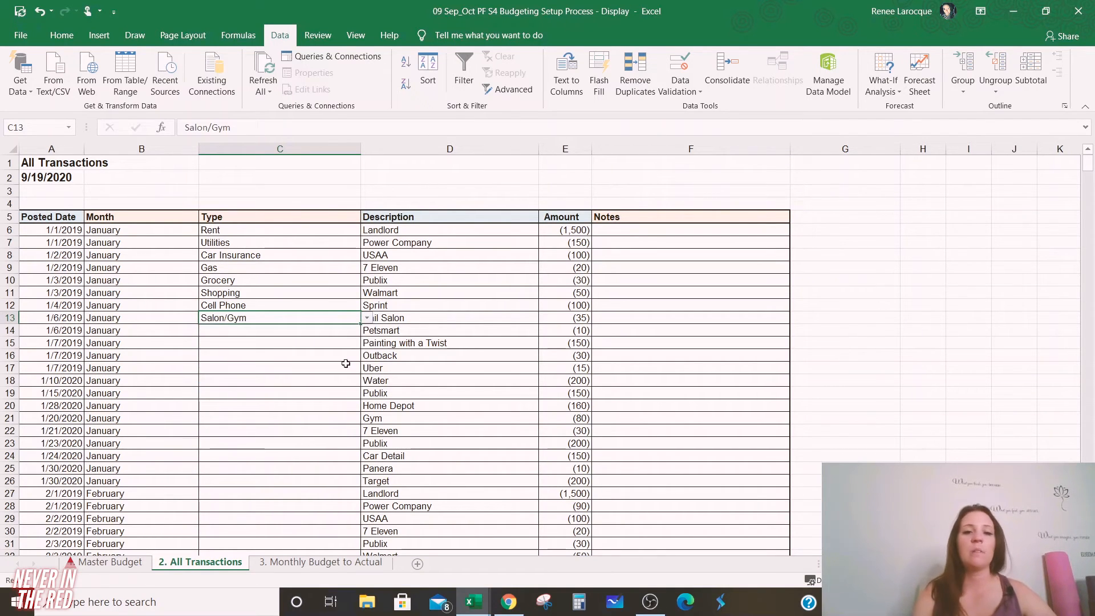
Step: Assign Pets to the Petsmart transaction in C14 and Going out to the Painting with a Twist transaction in C15
click(346, 332)
click(367, 330)
drag(364, 363, 366, 380)
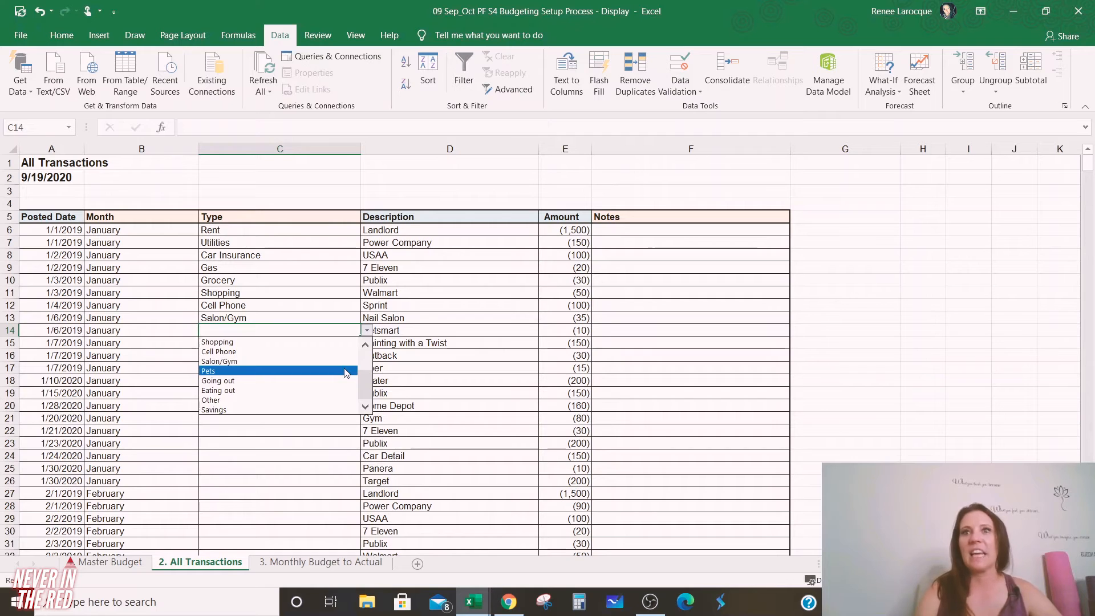
click(346, 372)
click(350, 345)
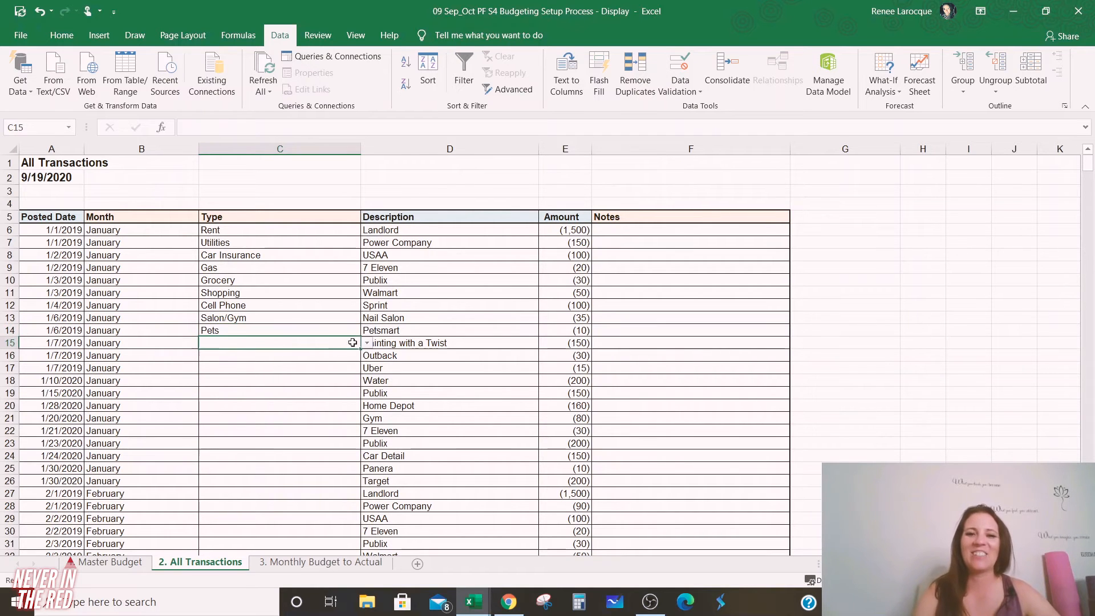
click(367, 343)
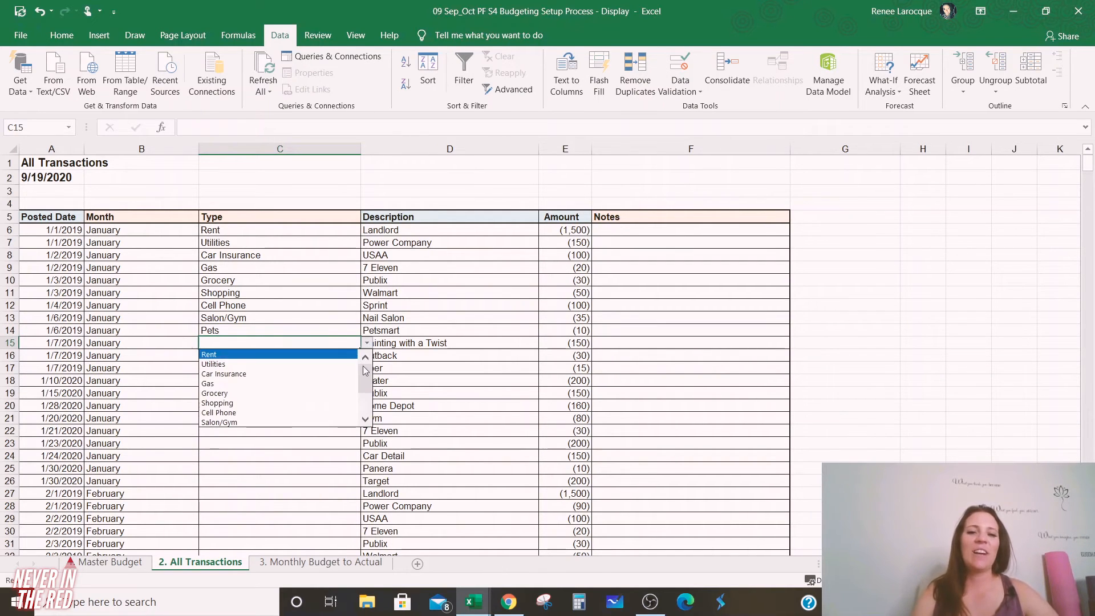
drag(365, 370, 367, 383)
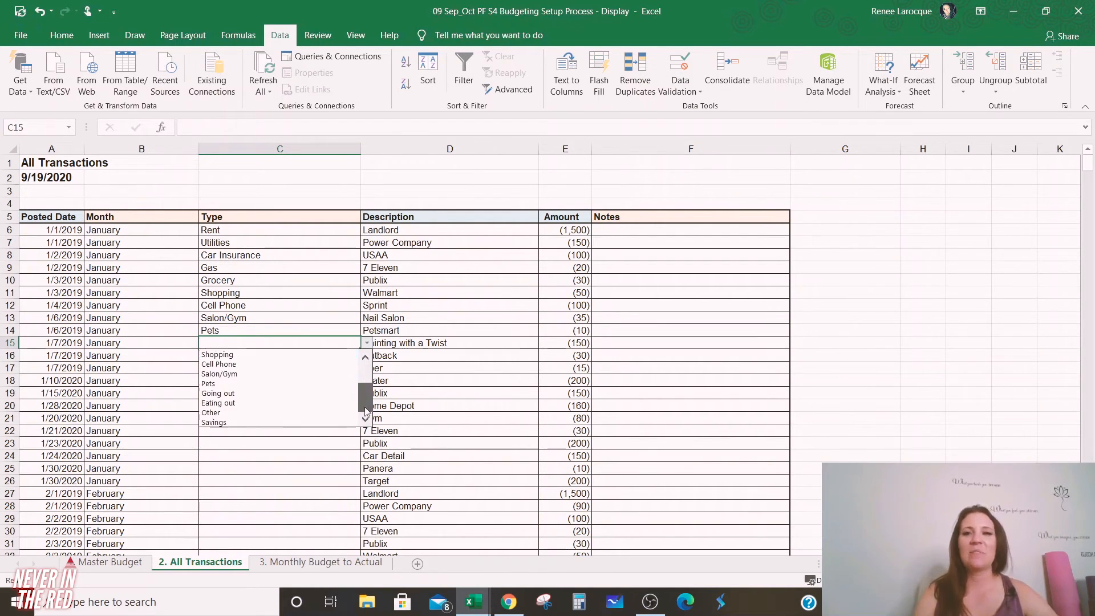
click(326, 394)
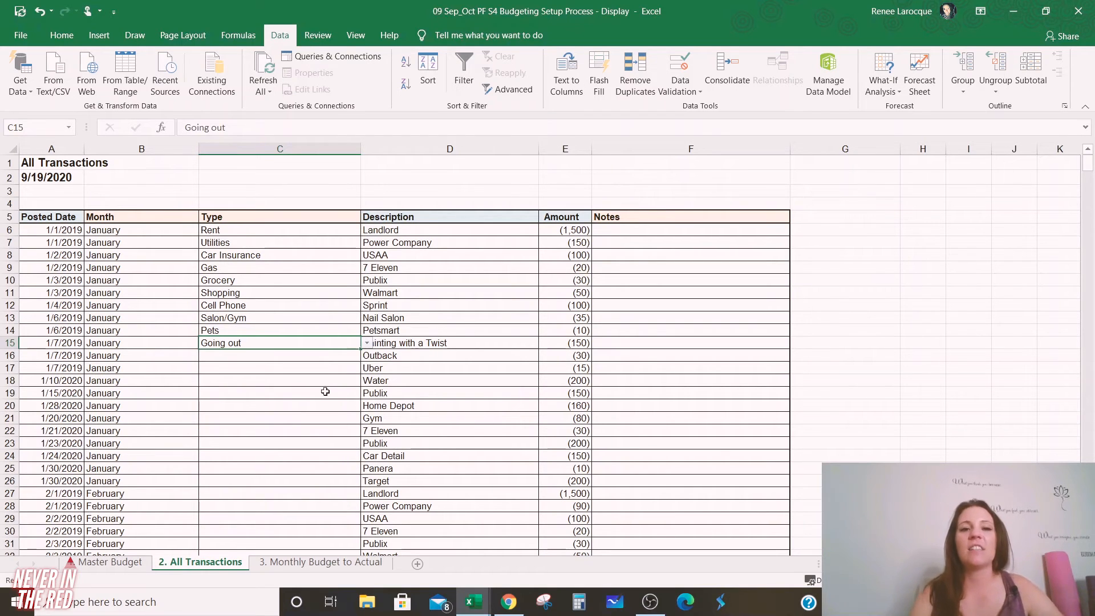
Step: Assign Eating out to the Outback transaction in C16 and Other to the Uber transaction in C17
click(357, 356)
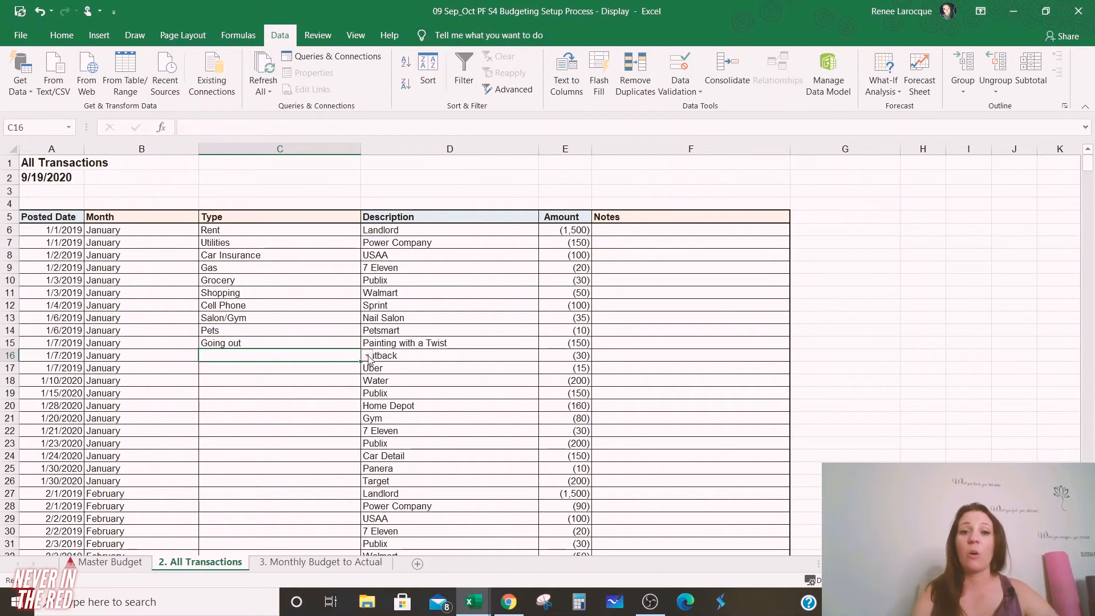
click(367, 355)
drag(367, 380, 363, 421)
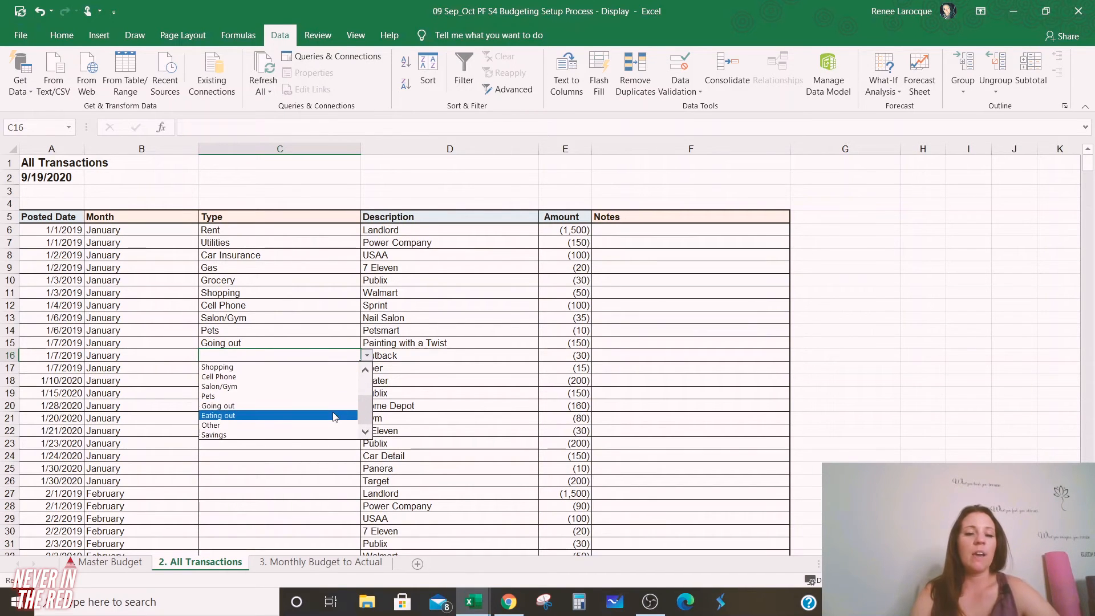
click(335, 421)
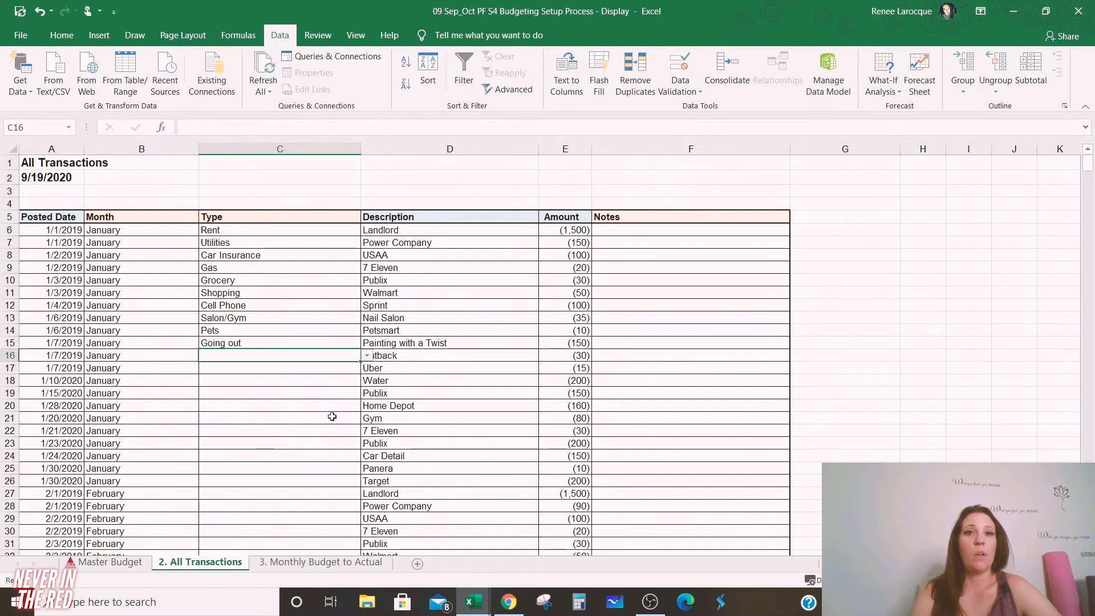
click(339, 368)
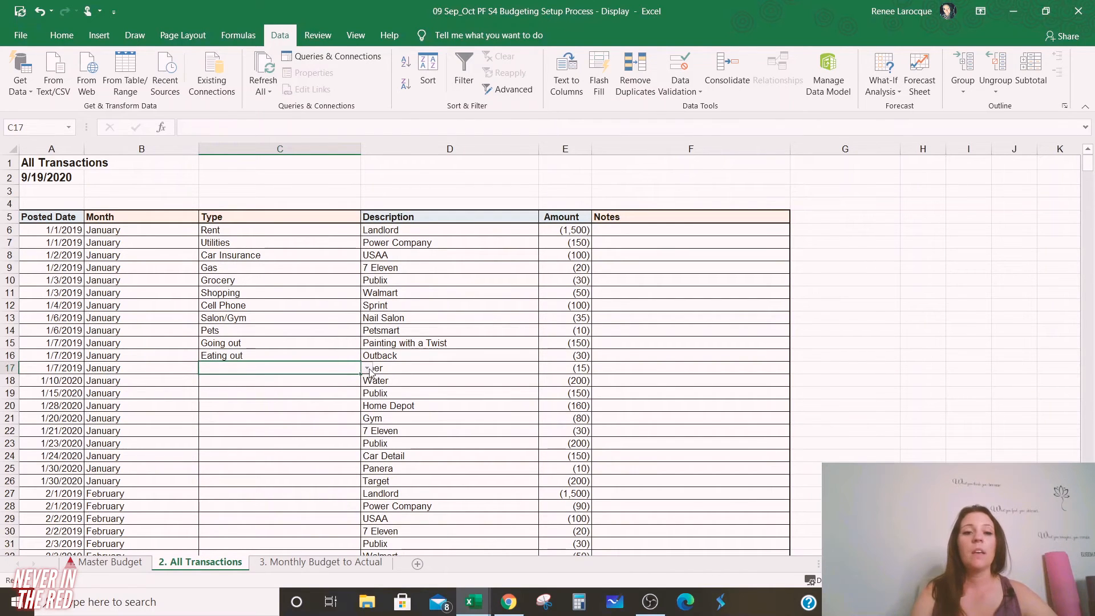
click(368, 368)
drag(367, 406, 368, 439)
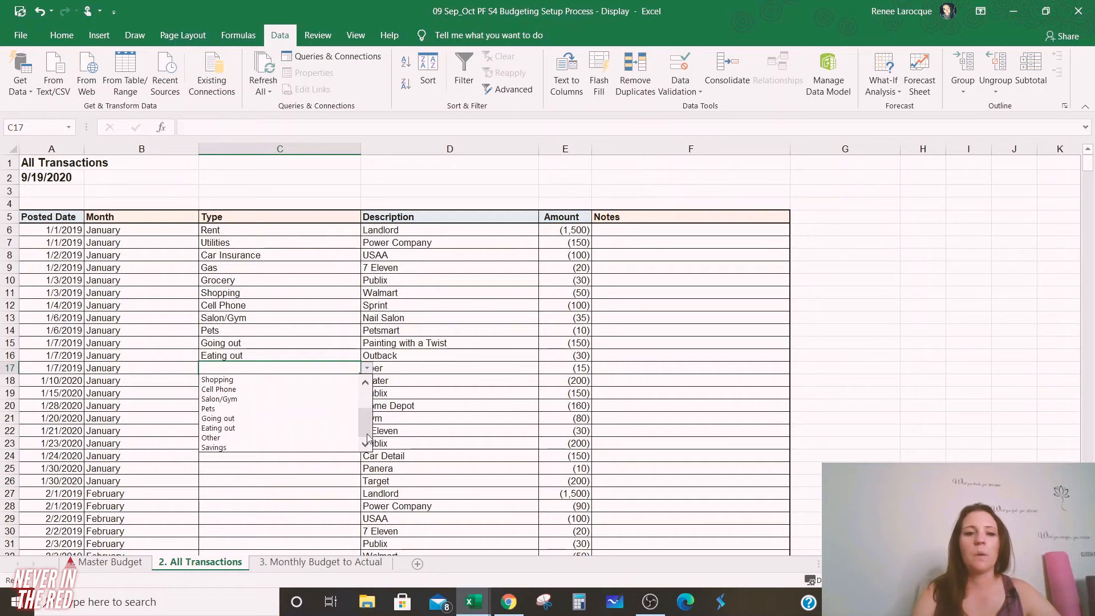
click(305, 438)
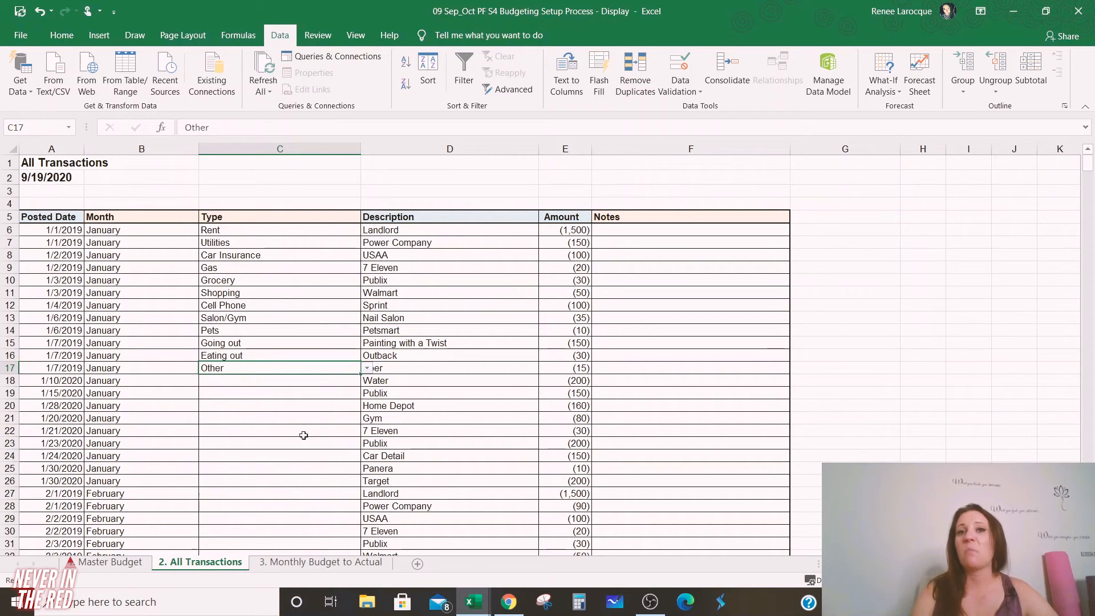
Step: Assign Utilities to the Water transaction in C18
click(348, 381)
click(367, 380)
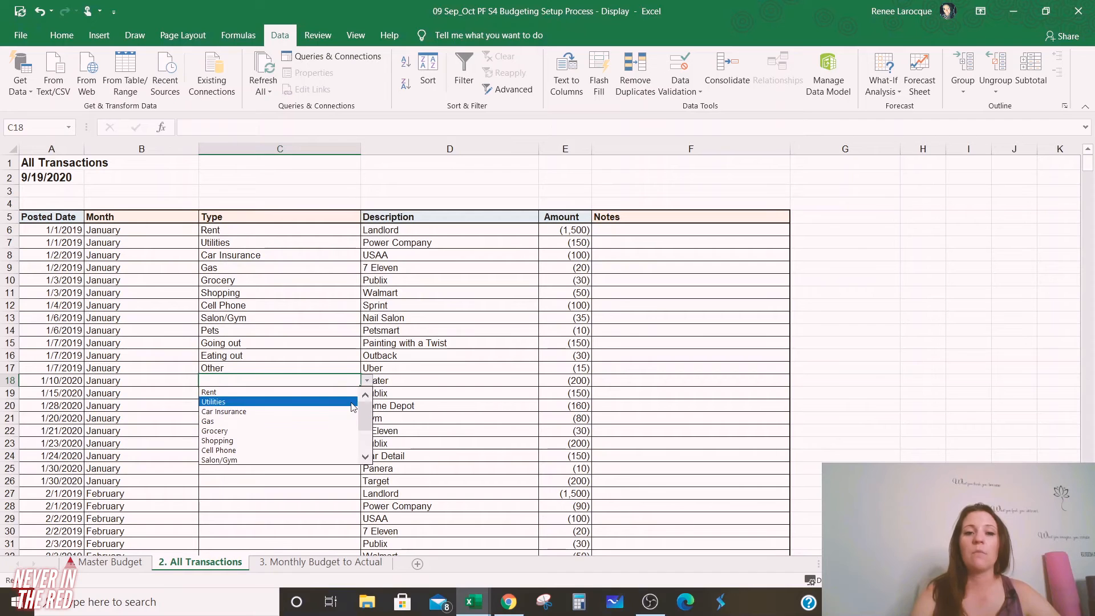
click(351, 402)
Step: Copy the prepared categories from the other open window and paste them into the Type column from C19 down
click(345, 393)
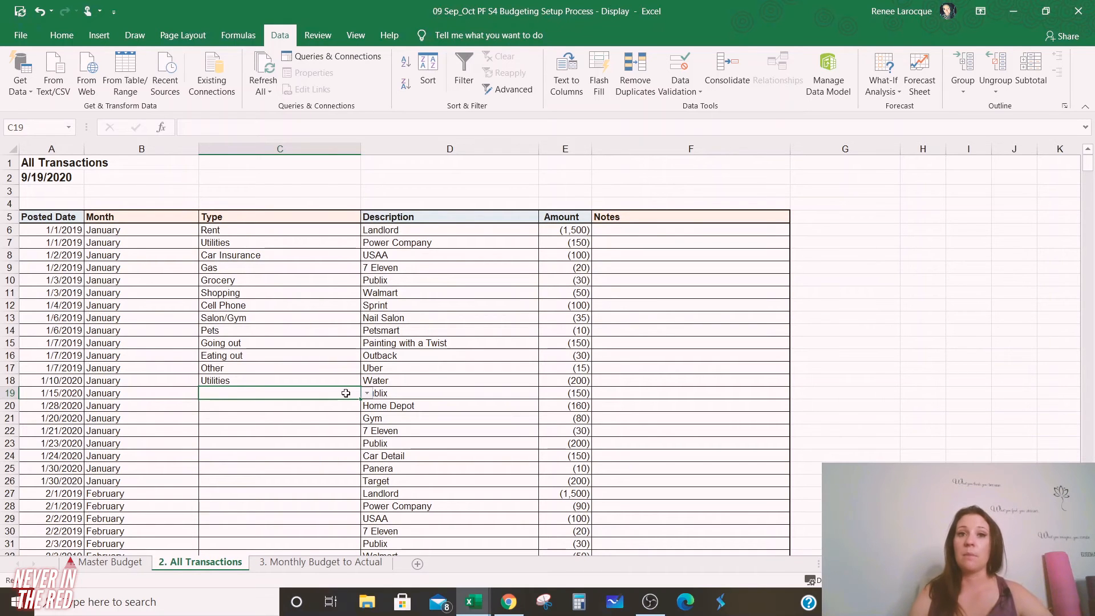
key(alt+Tab)
key(alt+Tab)
key(alt+Tab)
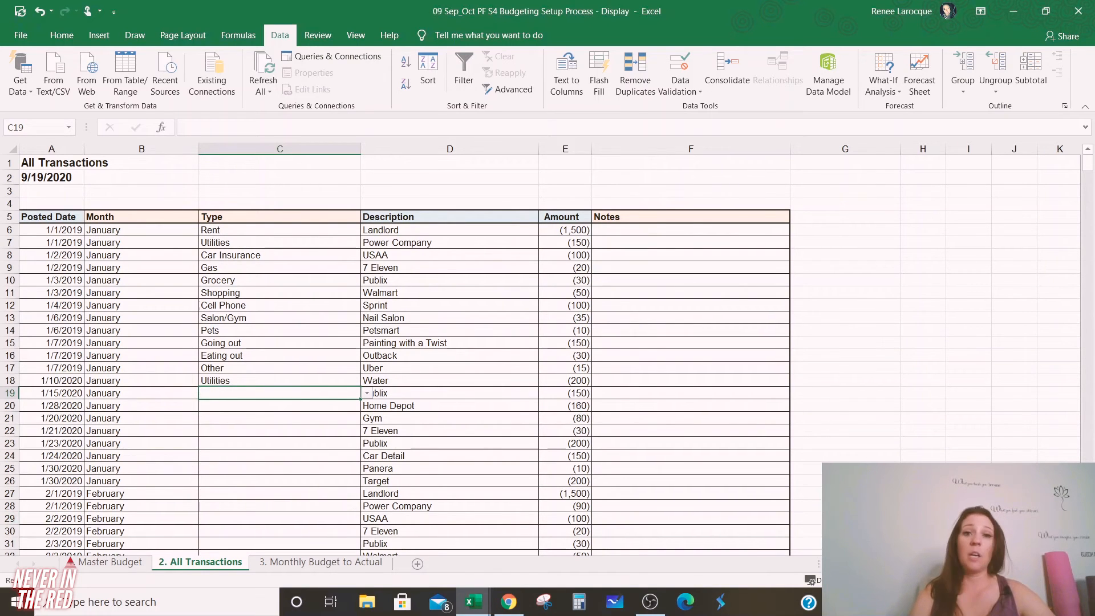
key(alt+Tab)
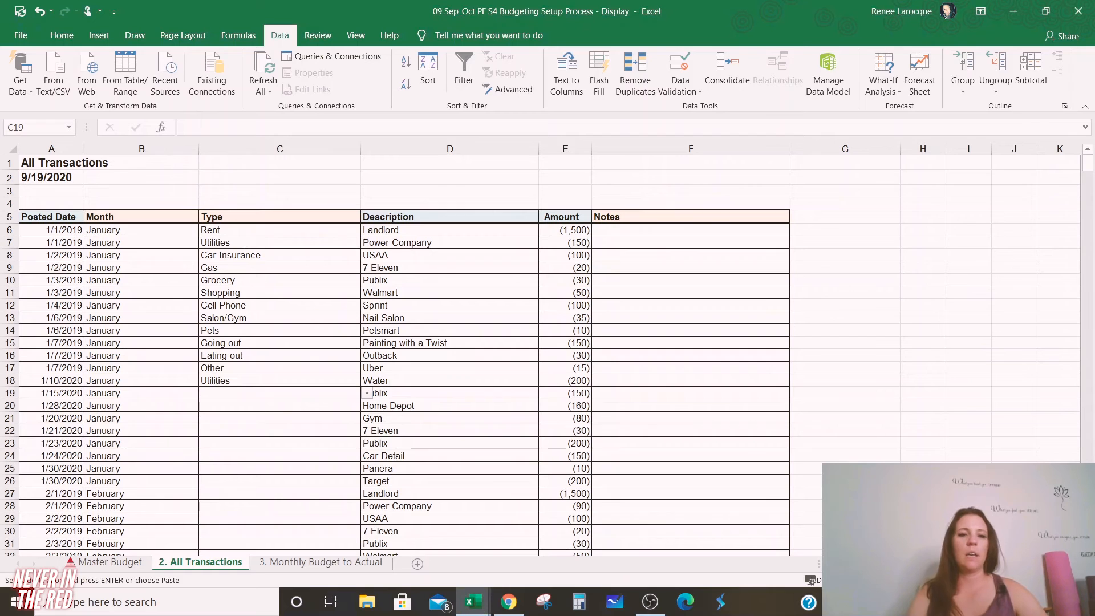
text(0)
key(Escape)
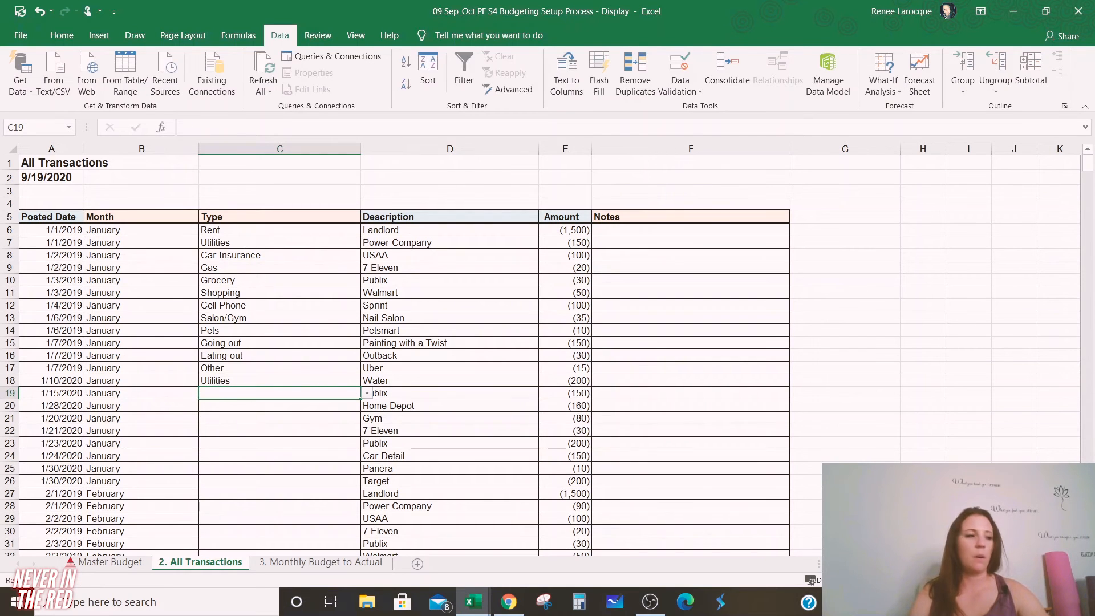
key(ctrl+z)
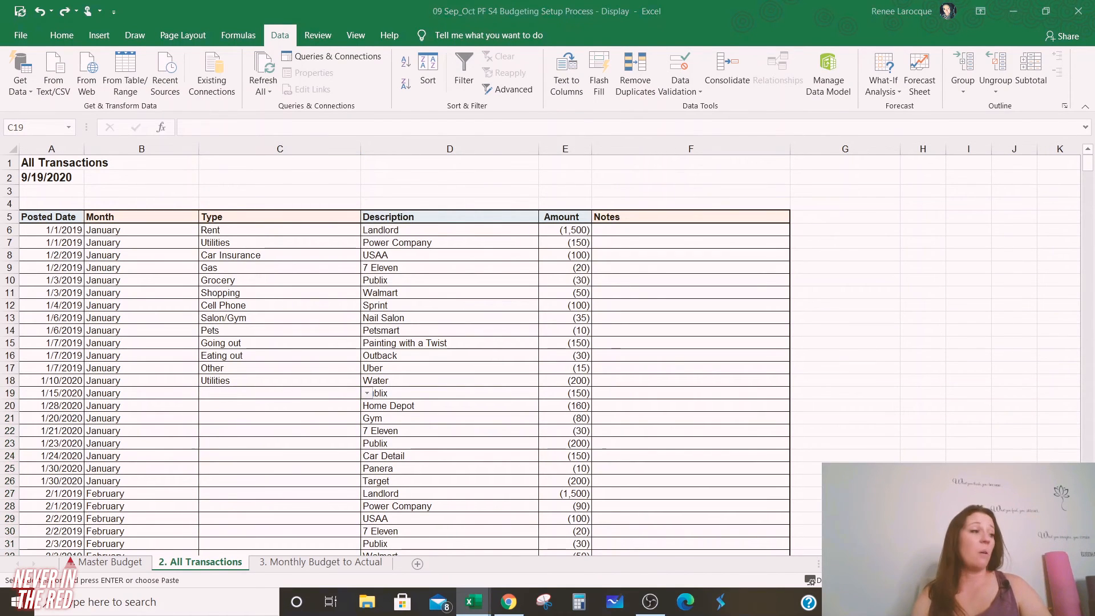
key(ctrl+shift+Down)
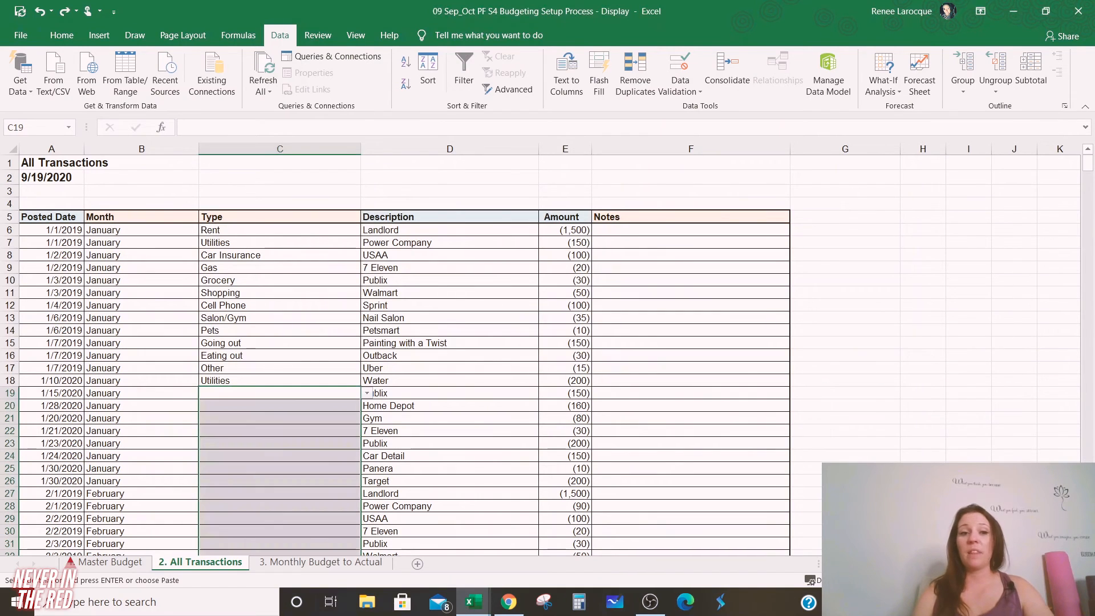
key(ctrl+alt+v)
key(Return)
Step: Compare the pasted Type categories with the transaction descriptions down to row 49
key(Down)
key(Down)
key(Down)
key(Down)
key(Down)
key(Down)
key(Down)
key(Down)
key(Down)
key(Down)
key(Down)
key(Down)
key(Down)
key(Down)
key(Down)
key(Down)
key(Down)
key(Down)
key(Down)
key(Down)
key(Down)
key(Down)
key(Down)
key(Down)
key(Down)
key(Down)
key(Down)
key(Down)
key(Down)
key(Down)
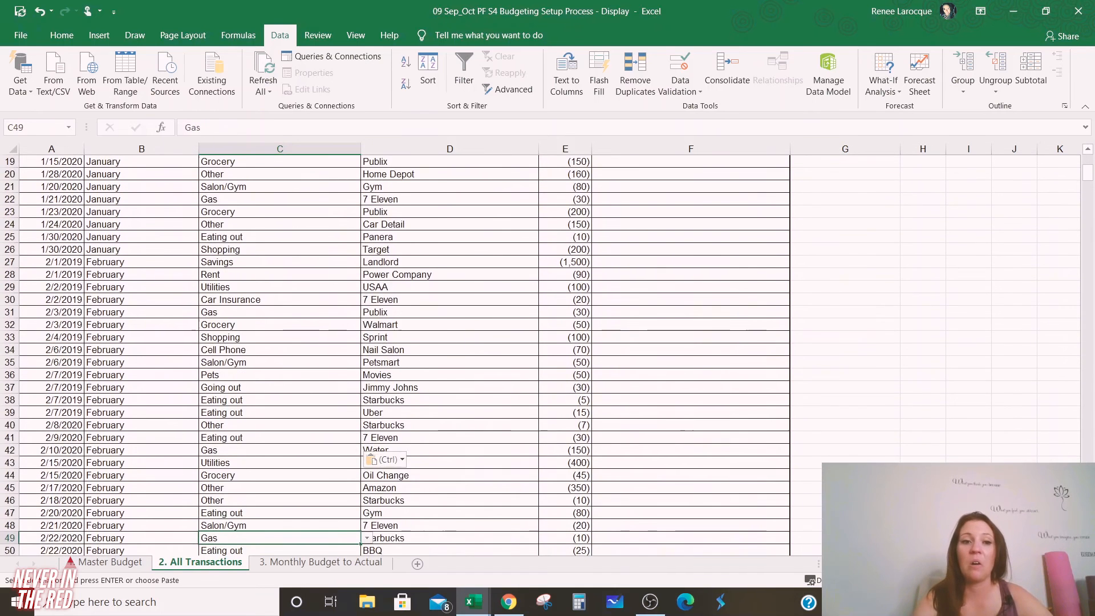
Step: Undo the last paste and try pasting the categories into the Type column again, down to C58
key(ctrl+z)
key(alt+Tab)
key(alt+Tab)
key(Down)
key(Down)
key(Down)
key(Down)
key(Down)
key(Down)
key(Down)
key(Down)
key(Down)
key(Down)
key(Down)
key(Down)
key(Down)
key(Down)
key(Down)
key(Down)
key(Down)
key(Down)
key(Down)
key(Down)
key(Down)
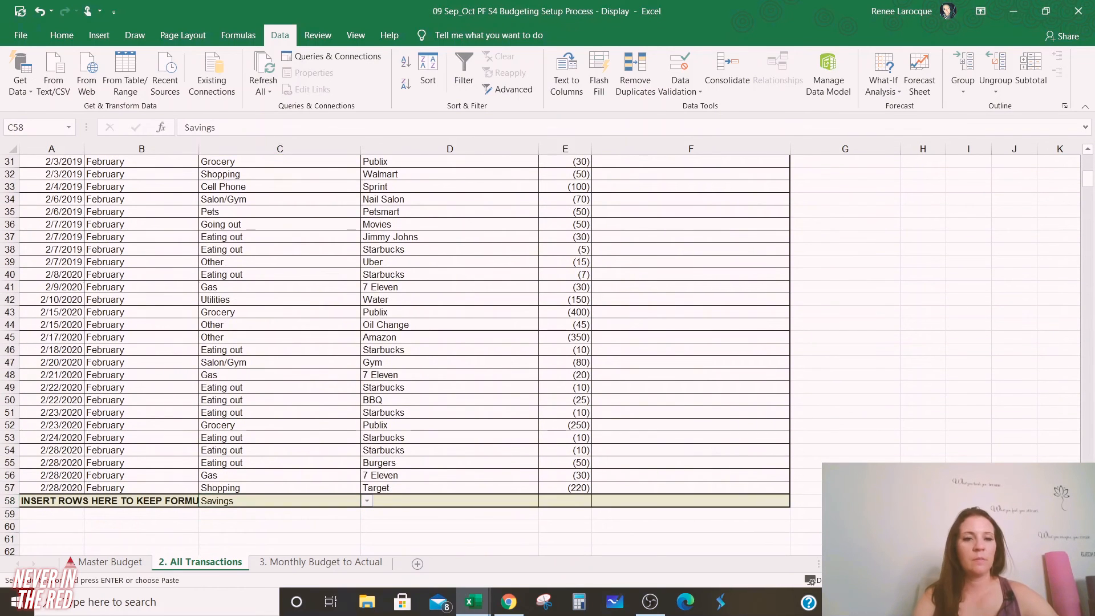
Step: Undo the paste that reached C58 and paste the copied February categories into C27:C57 only, starting with Rent, Utilities and Car Insurance
key(ctrl+z)
key(ctrl+z)
key(ctrl+y)
key(alt+Tab)
key(alt+Tab)
key(Down)
key(Down)
key(Down)
key(Down)
key(Down)
key(Down)
key(Down)
key(Down)
text(Rent Utilities Car Insurance Gas Grocery Shopping Cell Phone Salon/Gym Pets Going out Eating out Eating out Other Eating out Gas Utilities Grocery Other Other Eating out Salon/Gym Gas Eating out Eating out Eating out Grocery Eating out Eating out Eating out Gas Shopping)
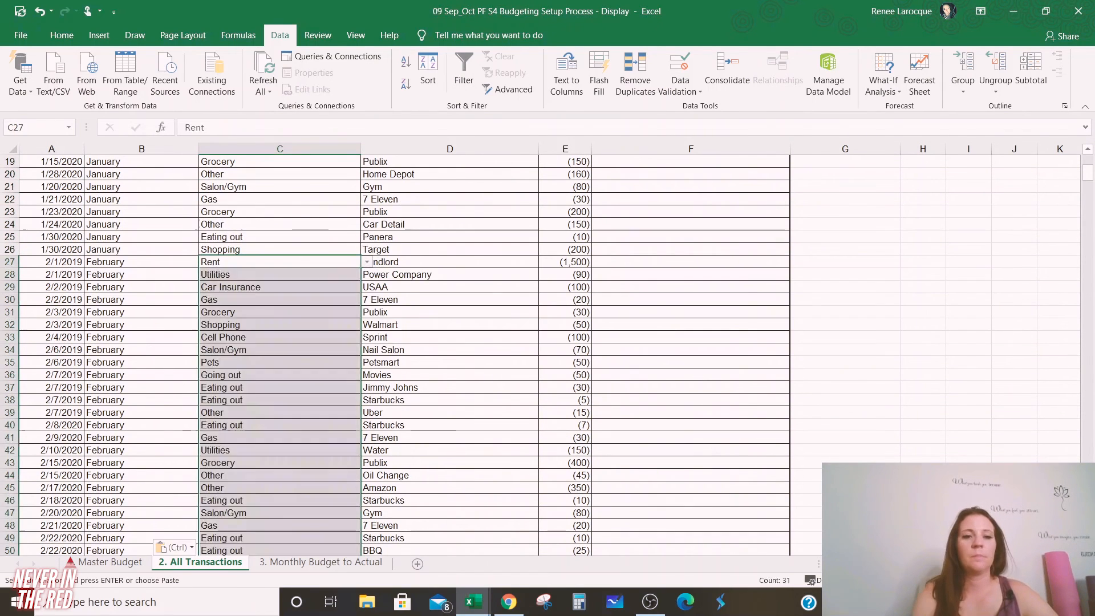
Step: Review the Type categories against the descriptions from the last February transactions back up to the header row
key(ctrl+Down)
key(Up)
key(Up)
key(Up)
key(Up)
key(Up)
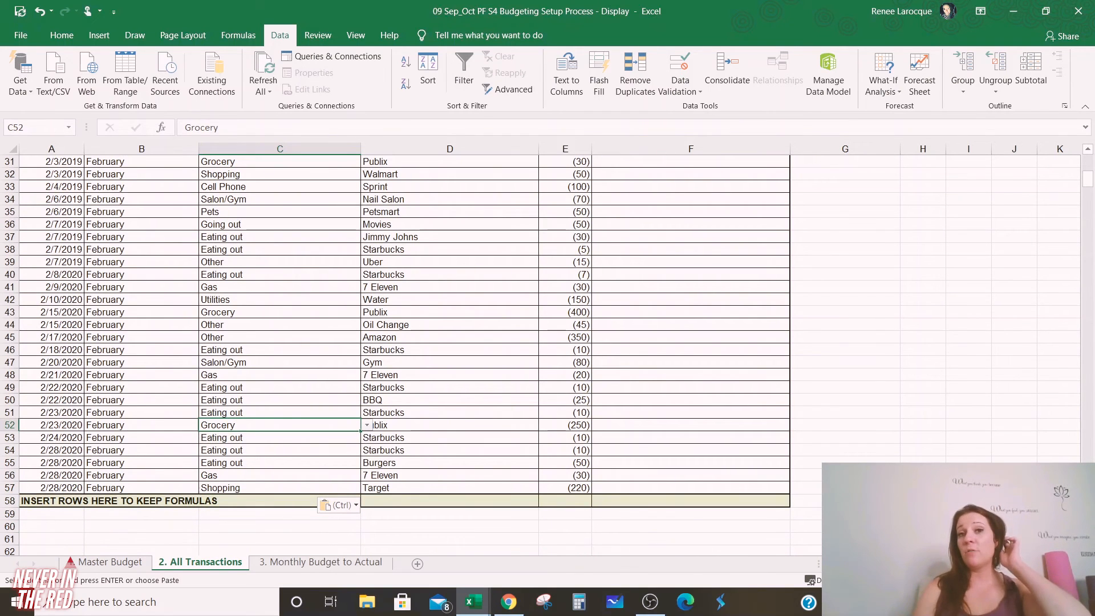
key(Up)
key(Up)
key(Up)
key(Up)
key(Up)
key(Up)
key(Up)
key(Up)
key(Up)
key(Up)
key(Up)
key(Up)
key(Up)
key(Up)
key(Up)
key(Up)
key(Up)
key(Up)
key(Up)
key(Up)
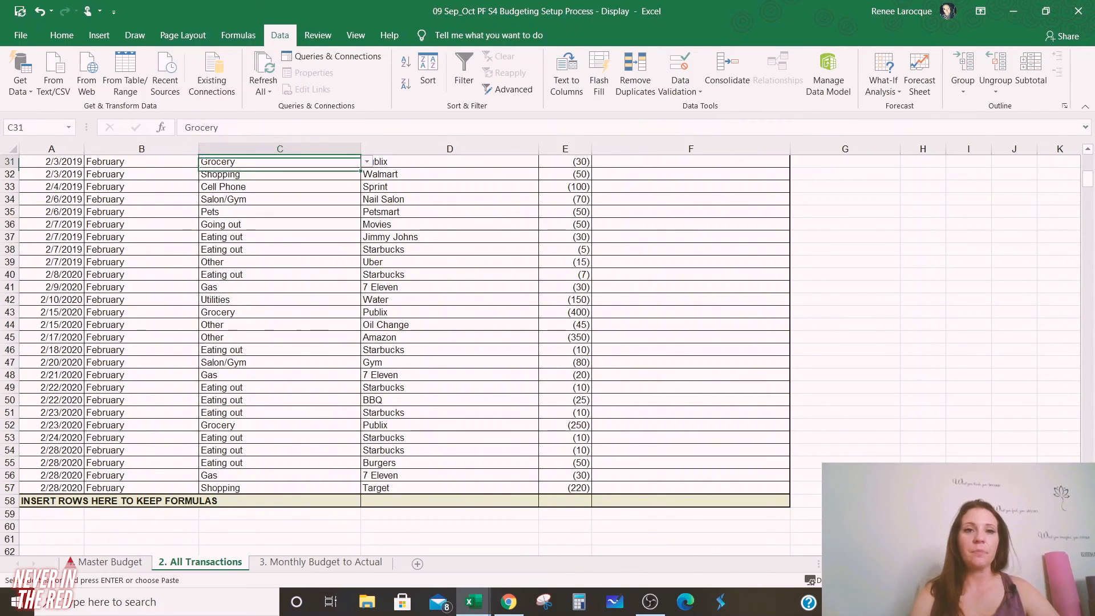
key(Up)
key(Up)
key(Up)
key(Up)
key(Up)
key(Up)
key(Up)
key(Up)
key(Up)
key(Up)
key(Up)
key(Up)
key(Up)
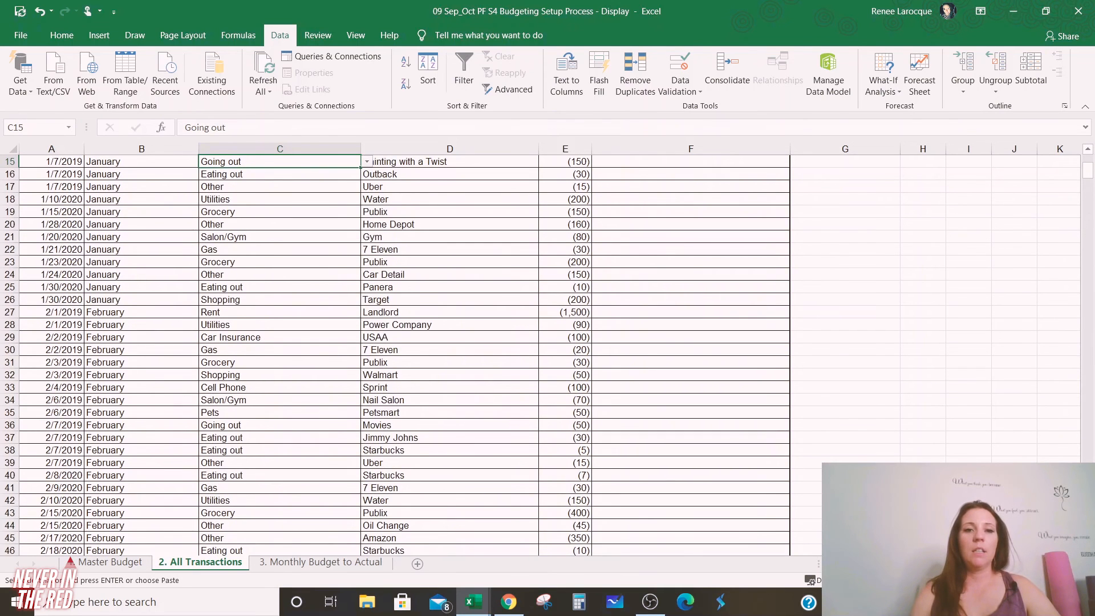
key(Up)
key(Up)
key(Up)
key(Up)
key(Up)
key(Up)
key(Up)
key(Up)
key(Up)
key(Up)
key(Up)
key(Up)
key(Up)
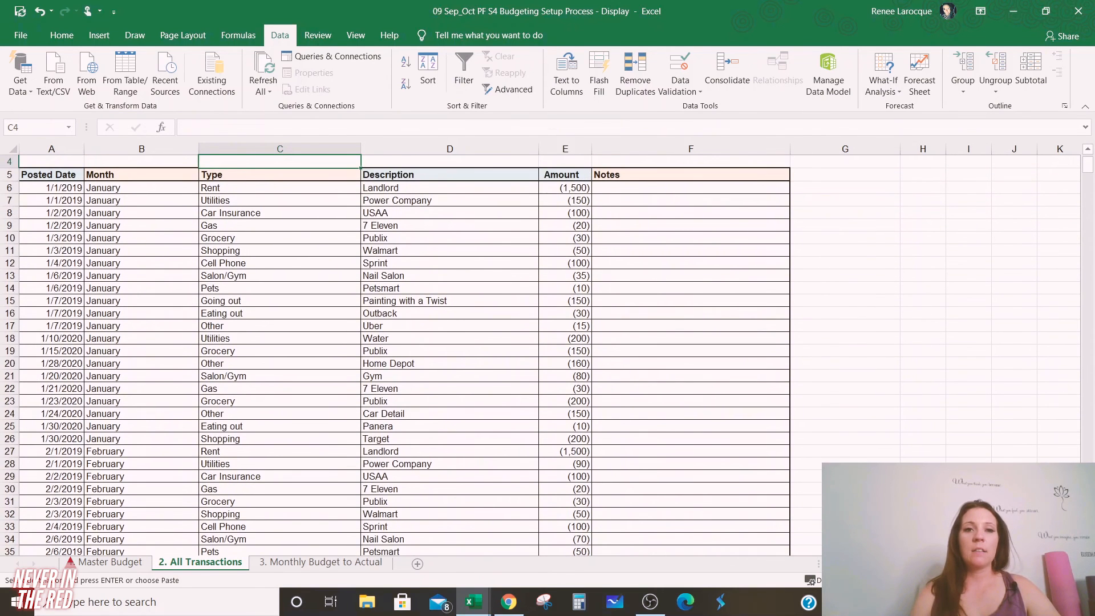
key(ctrl+v)
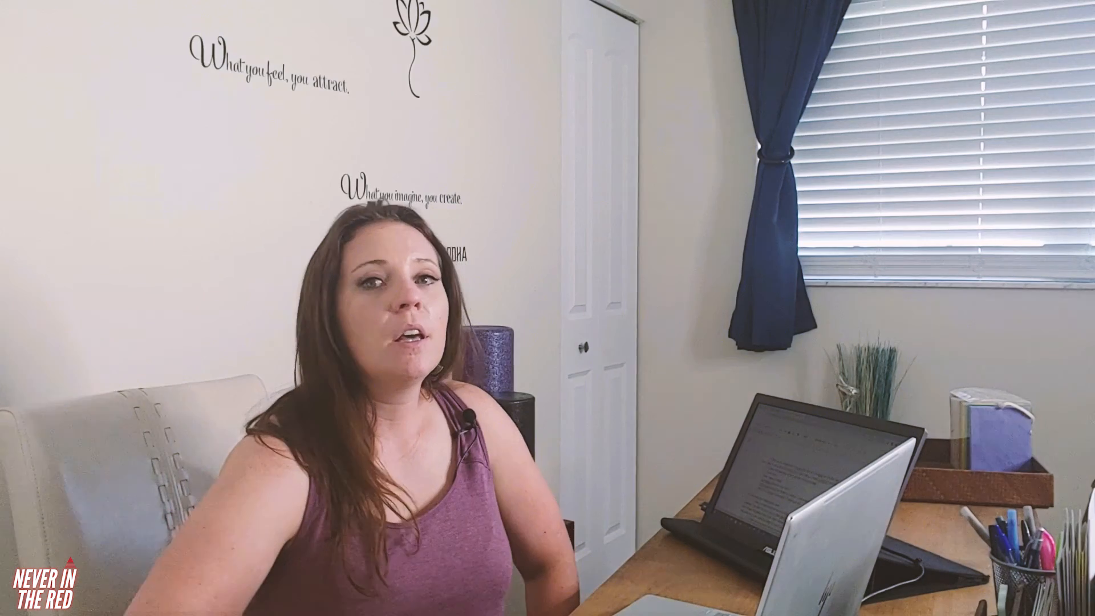